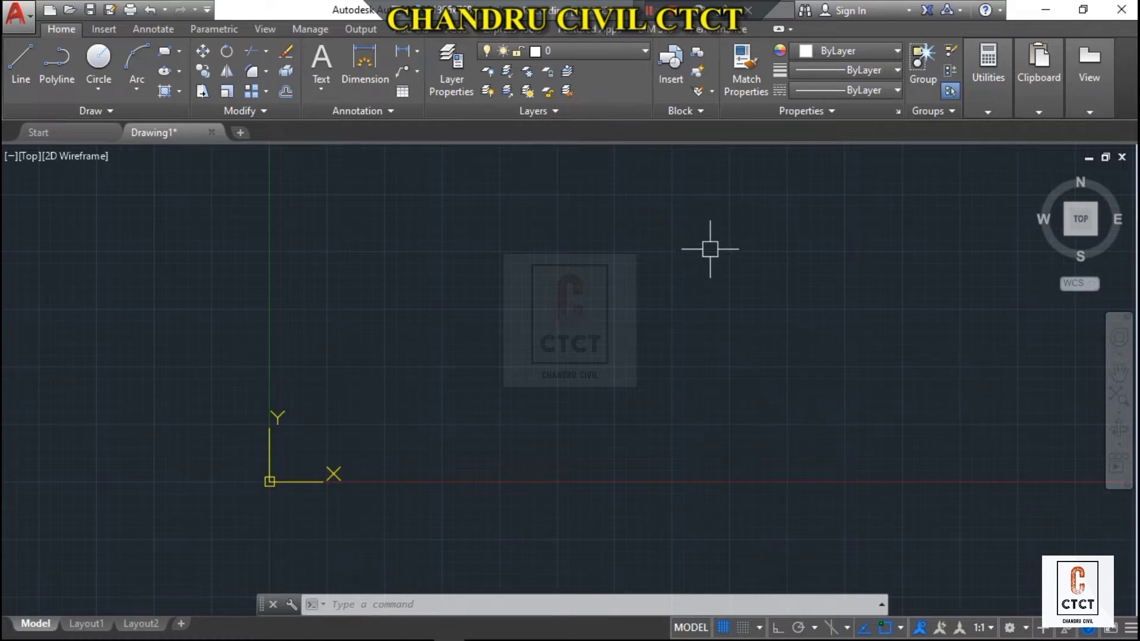
Draw a circle in the empty area to the right of the origin
left_click(657, 67)
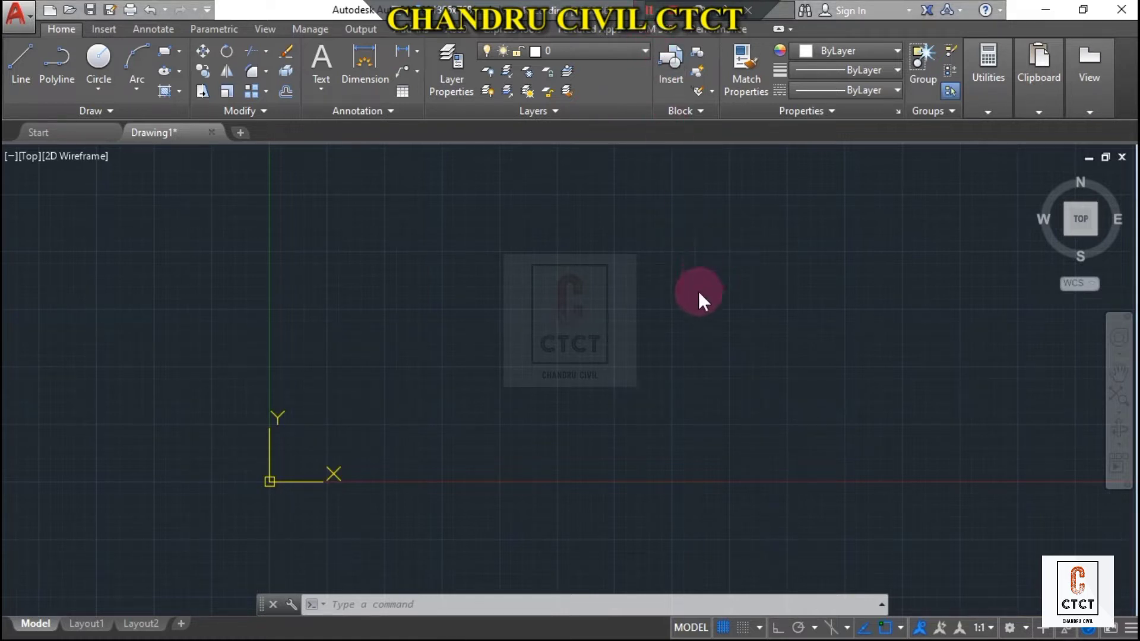
scroll(671, 267, "down", 10)
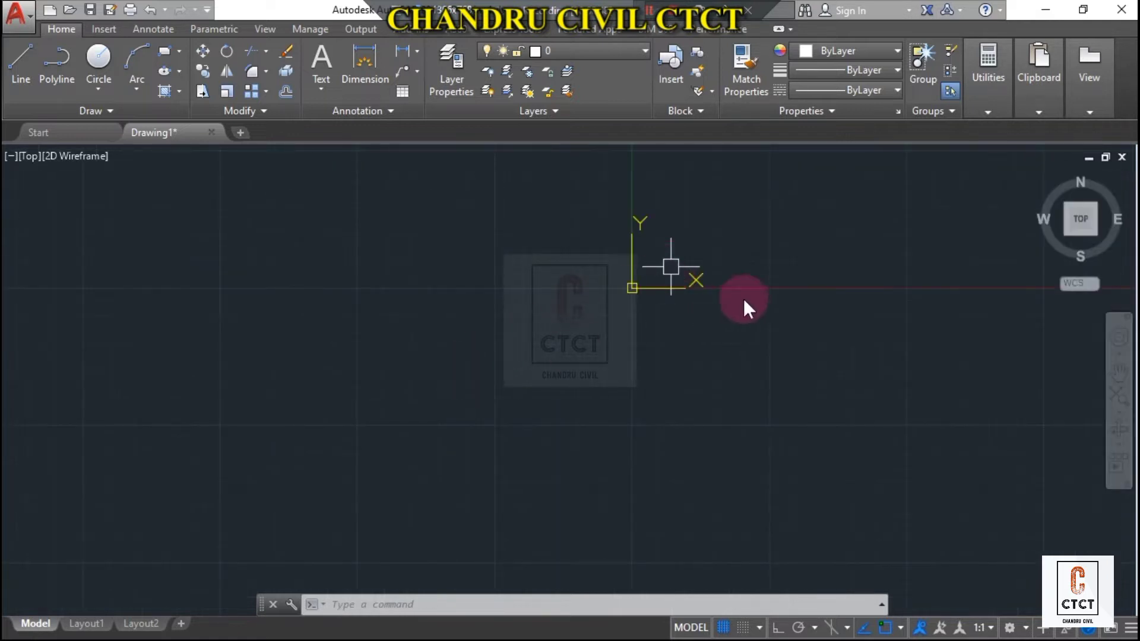
left_click(937, 213)
key("Escape")
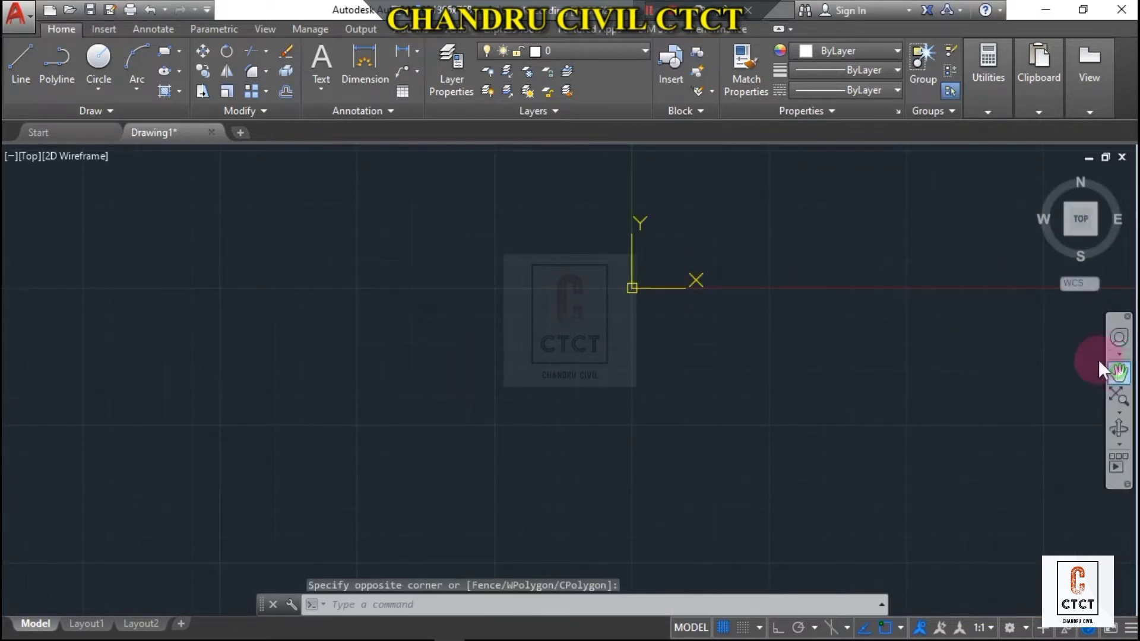
left_click(1118, 373)
left_click_drag(828, 172, 480, 370)
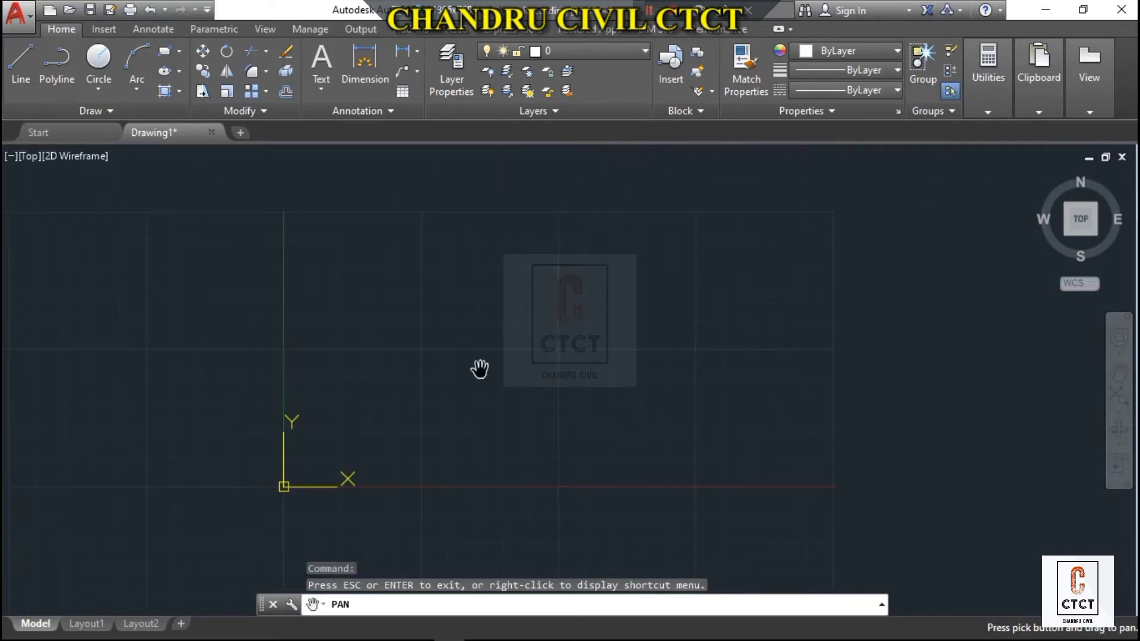
left_click(98, 56)
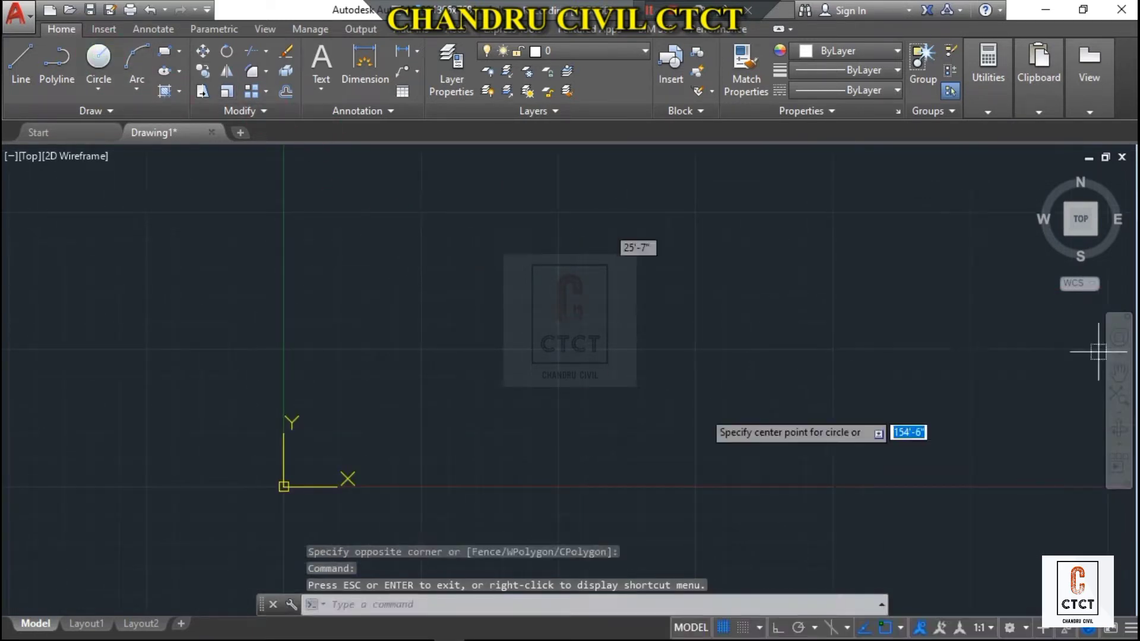
left_click(870, 314)
left_click(951, 394)
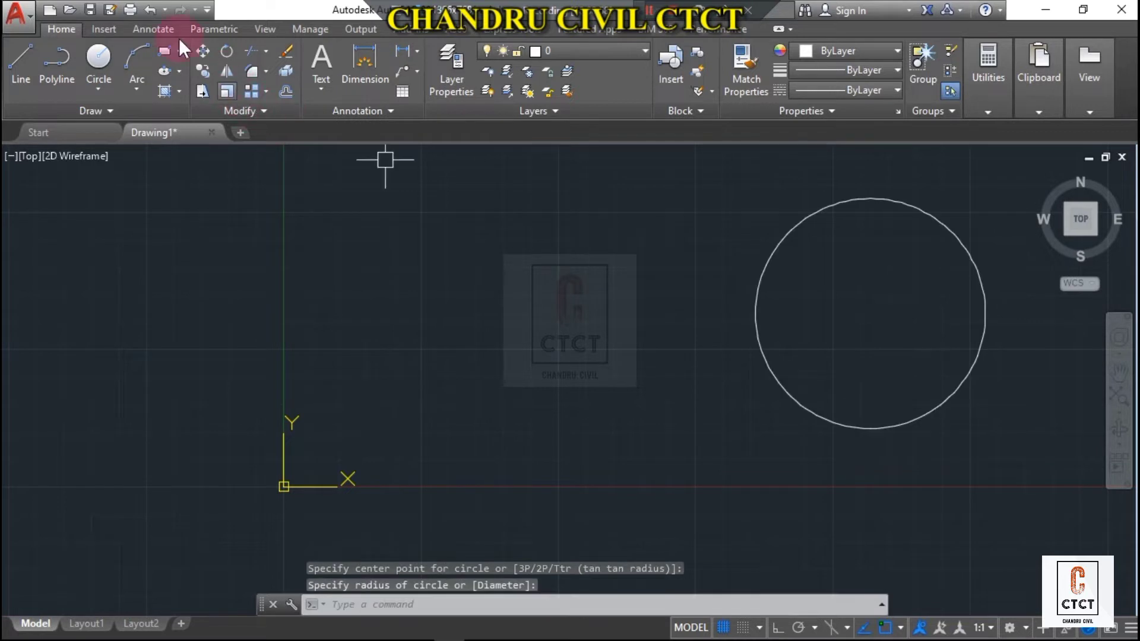
Draw a rectangle about 695 inches wide between the Y axis and the circle
left_click(165, 52)
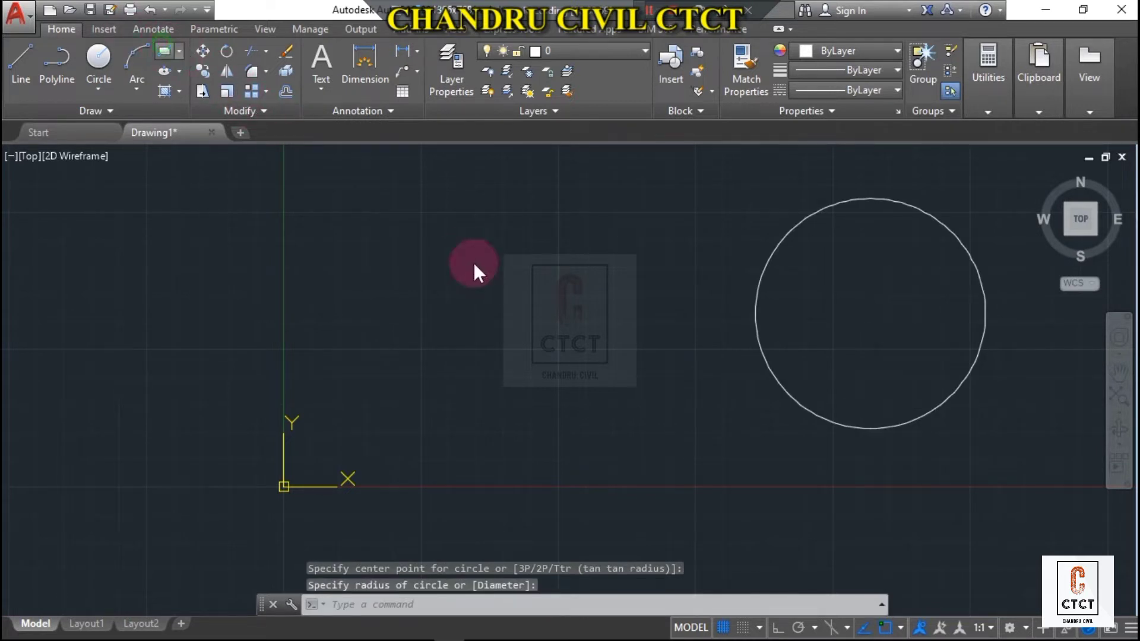
left_click(328, 194)
left_click(635, 531)
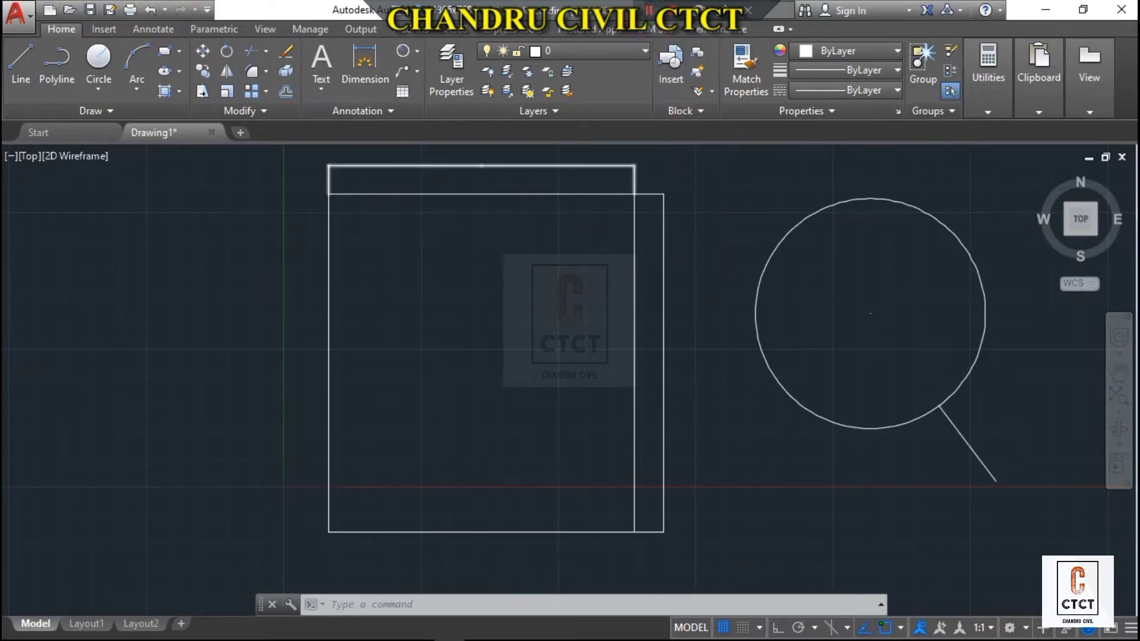
Inspect the text of the rectangle's upper dimension and check the drawing's length type and insertion scale units
scroll(496, 164, "up", 3)
scroll(634, 196, "up", 5)
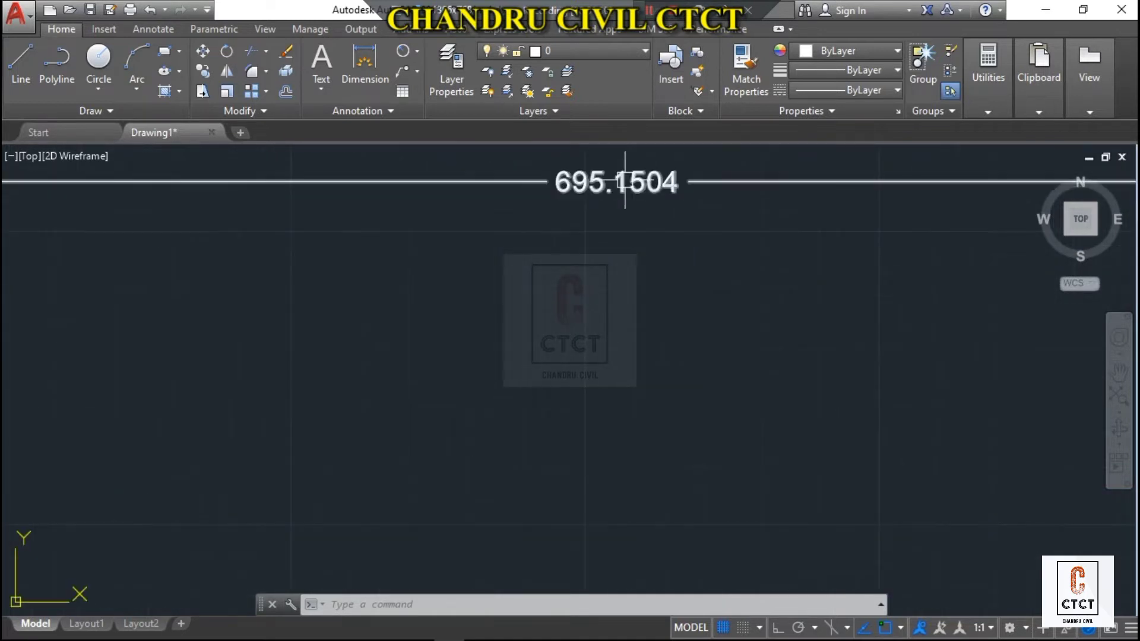
scroll(611, 190, "down", 7)
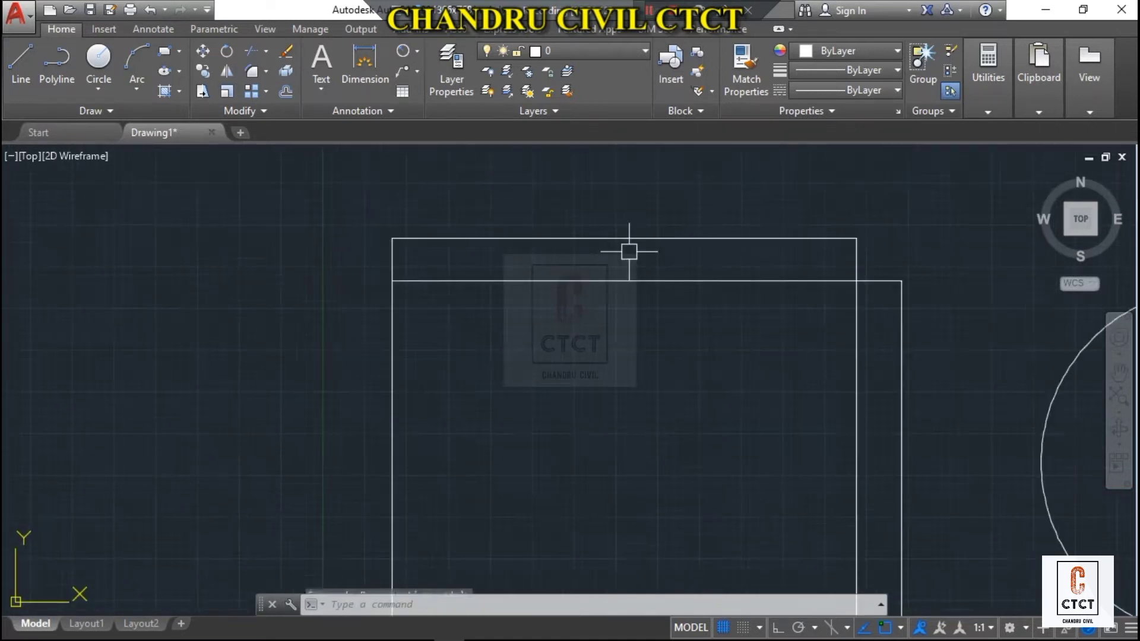
type("UN")
key("Return")
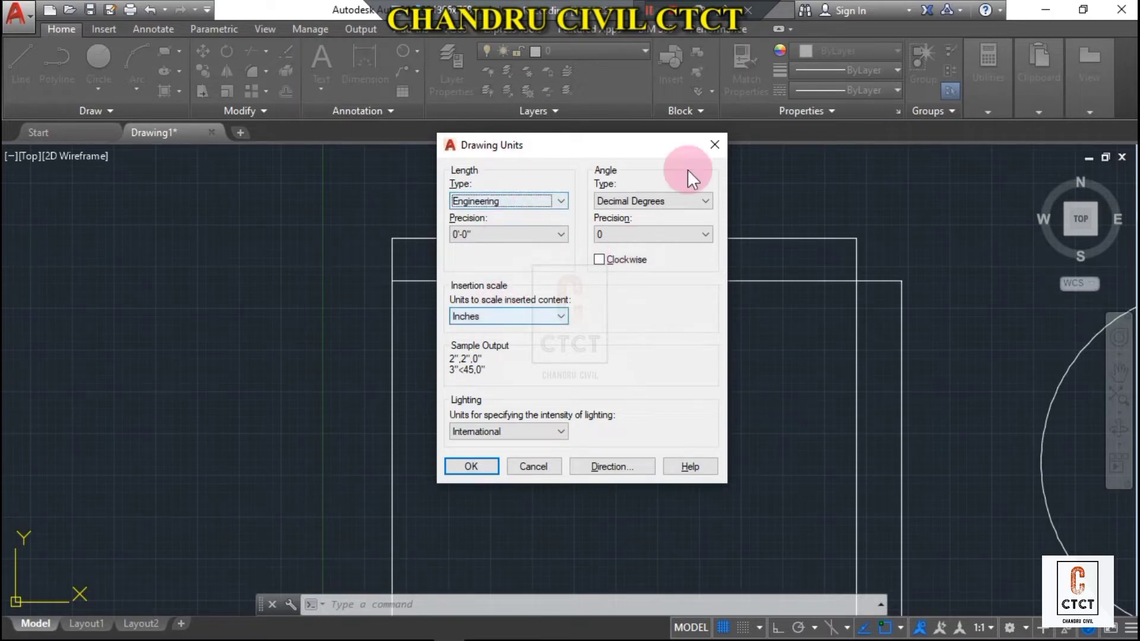
left_click(714, 144)
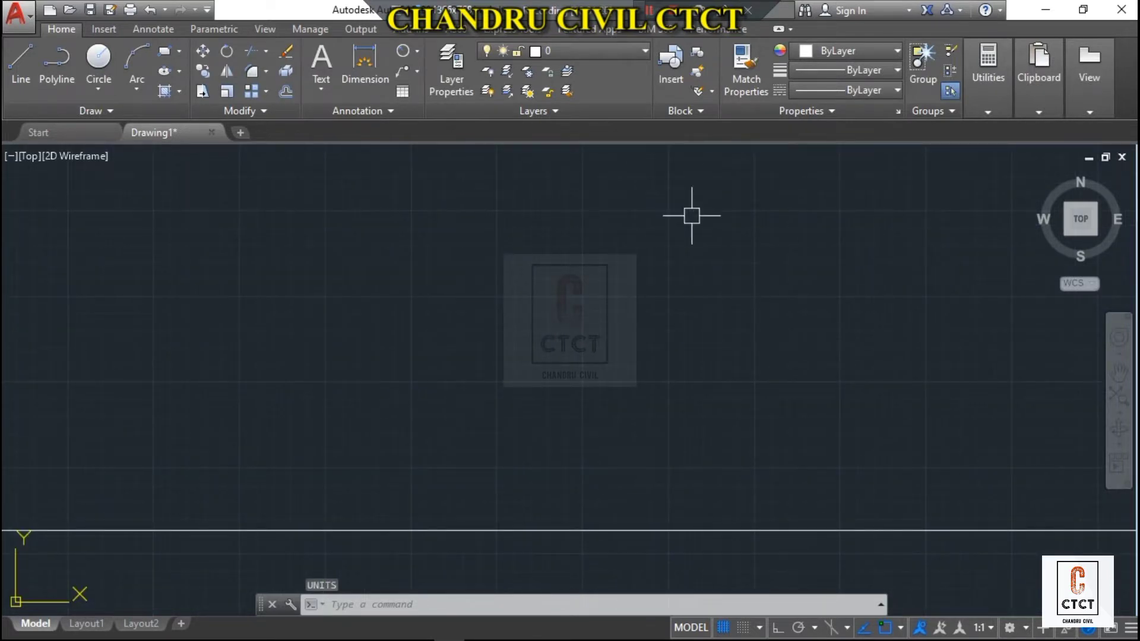
Examine the text and arrowheads of the dimension along the rectangle's upper edge up close
scroll(692, 216, "down", 6)
scroll(681, 179, "up", 8)
scroll(697, 229, "down", 6)
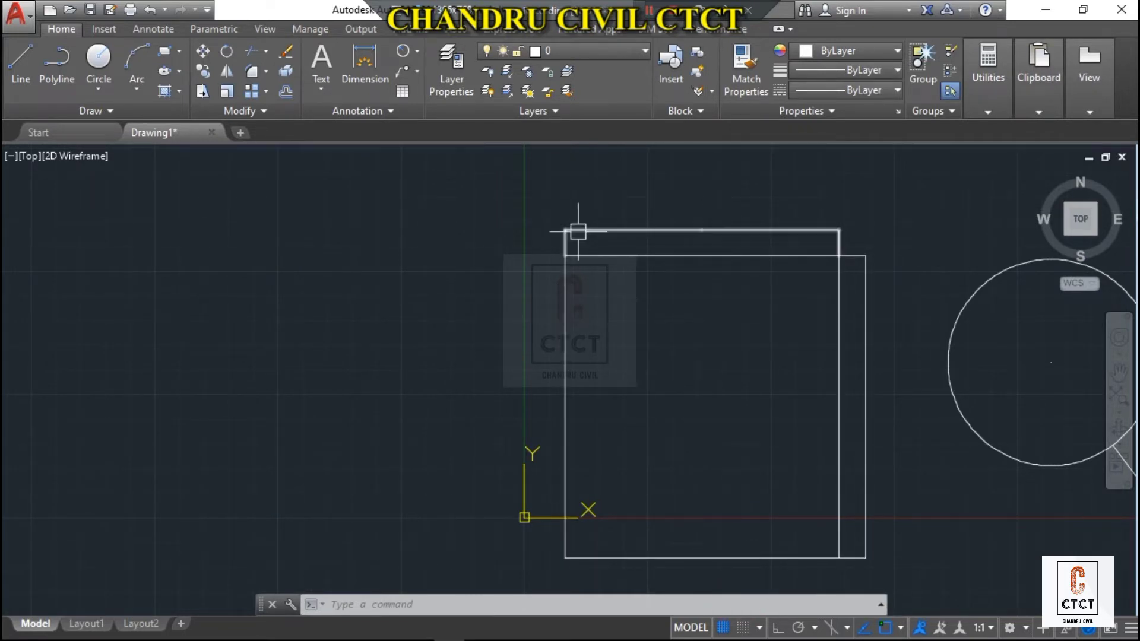
scroll(534, 193, "up", 5)
scroll(537, 238, "down", 7)
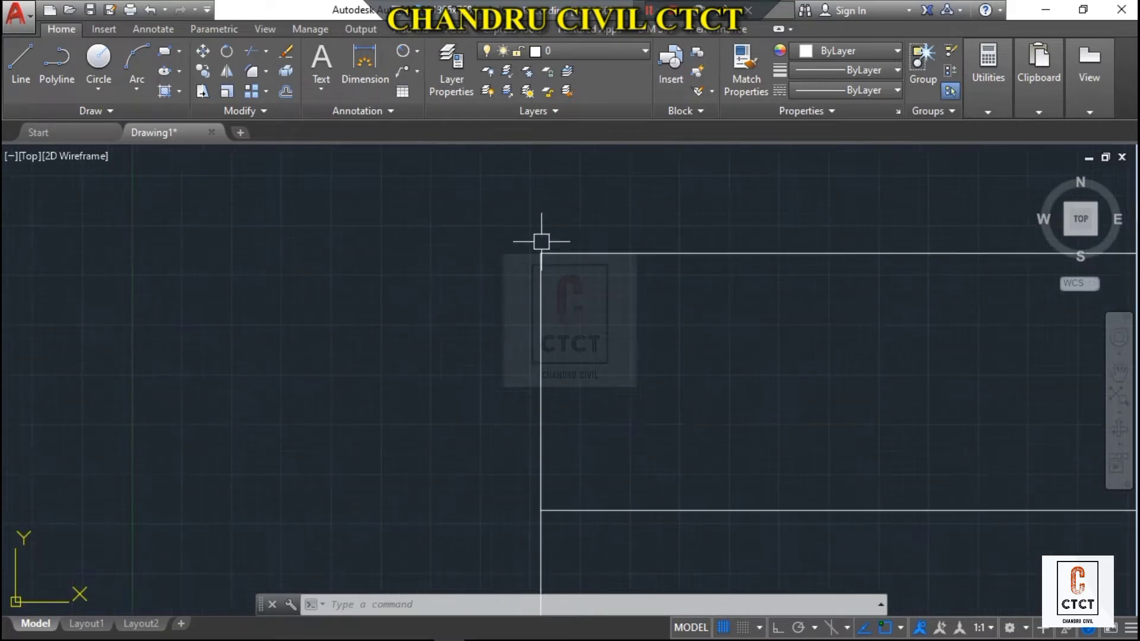
scroll(876, 371, "up", 3)
scroll(875, 371, "down", 2)
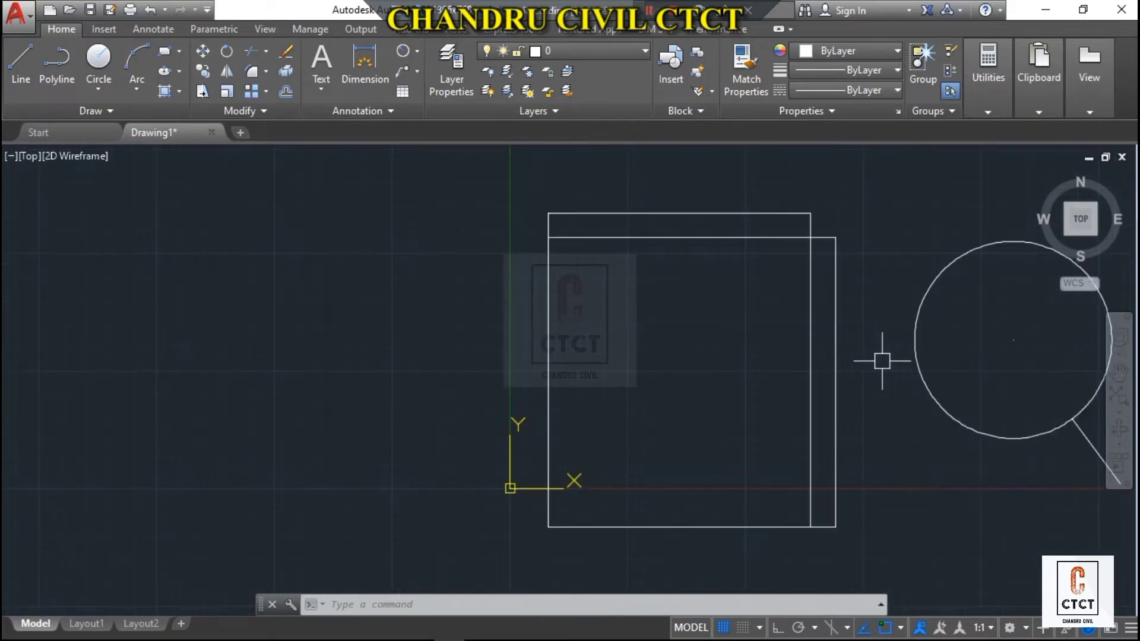
Open the Standard dimension style for modification in the Dimension Style Manager
left_click(1117, 371)
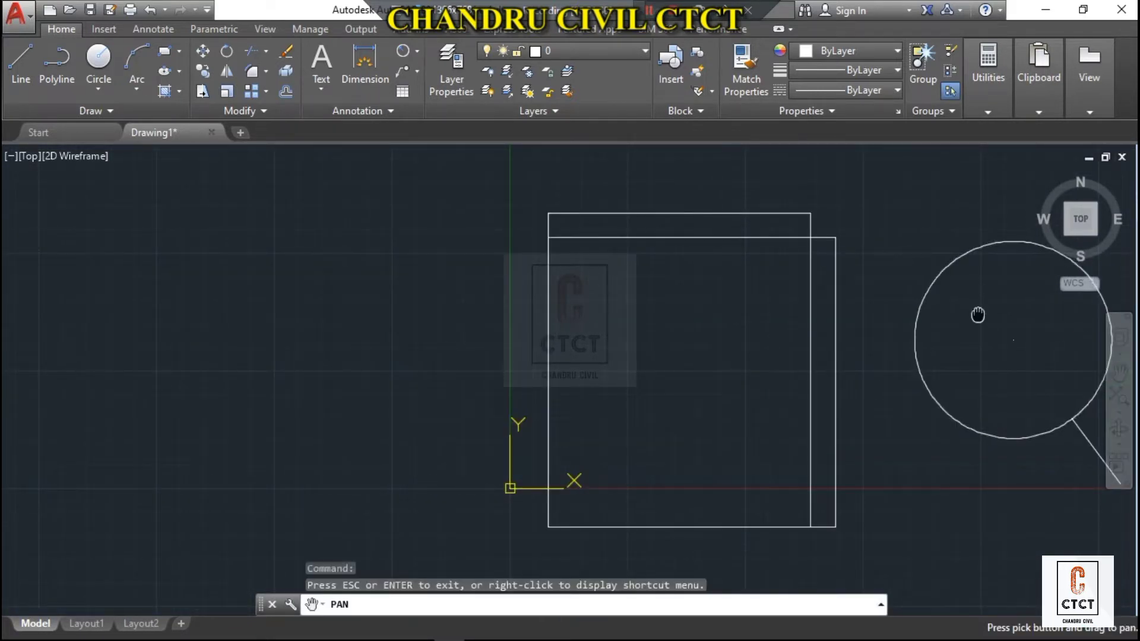
left_click_drag(977, 313, 778, 318)
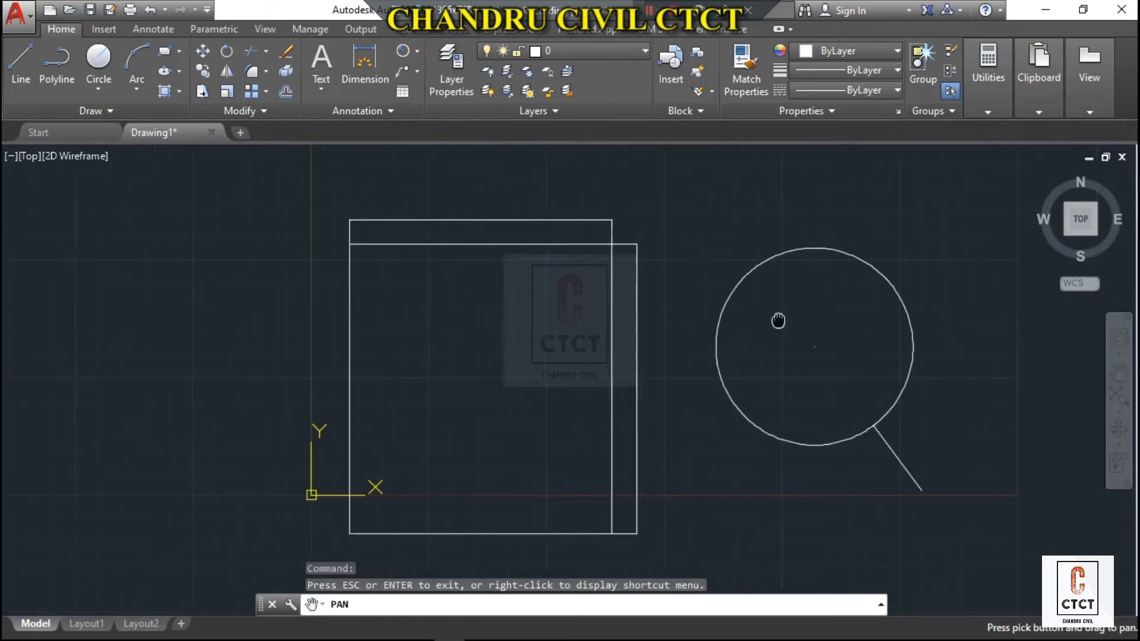
left_click(651, 10)
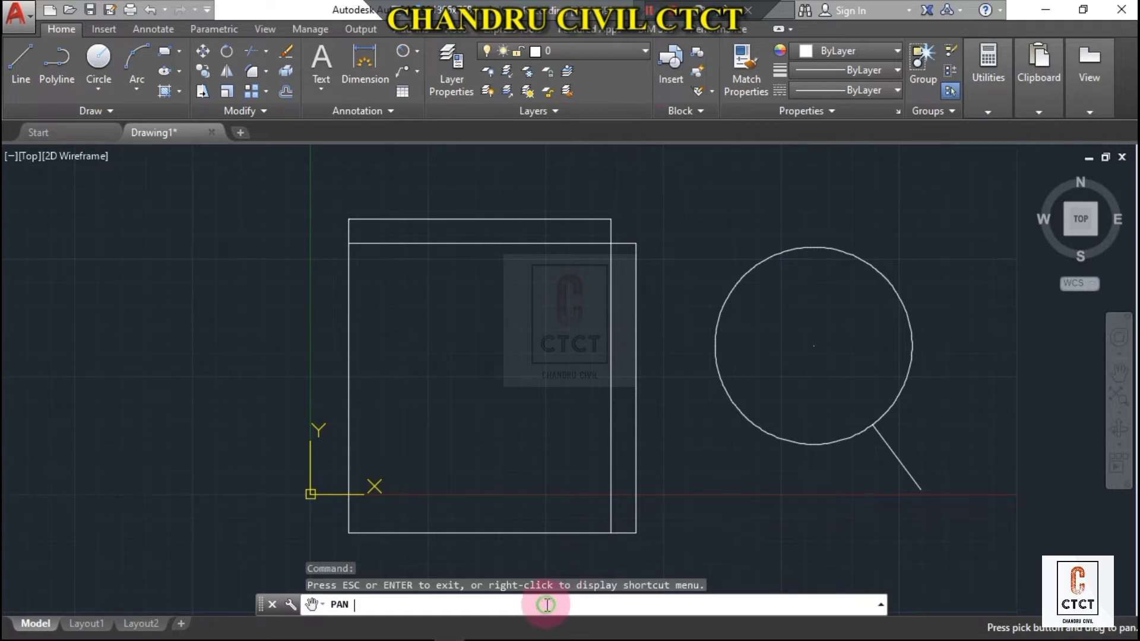
left_click(547, 605)
key("Escape")
key("Escape")
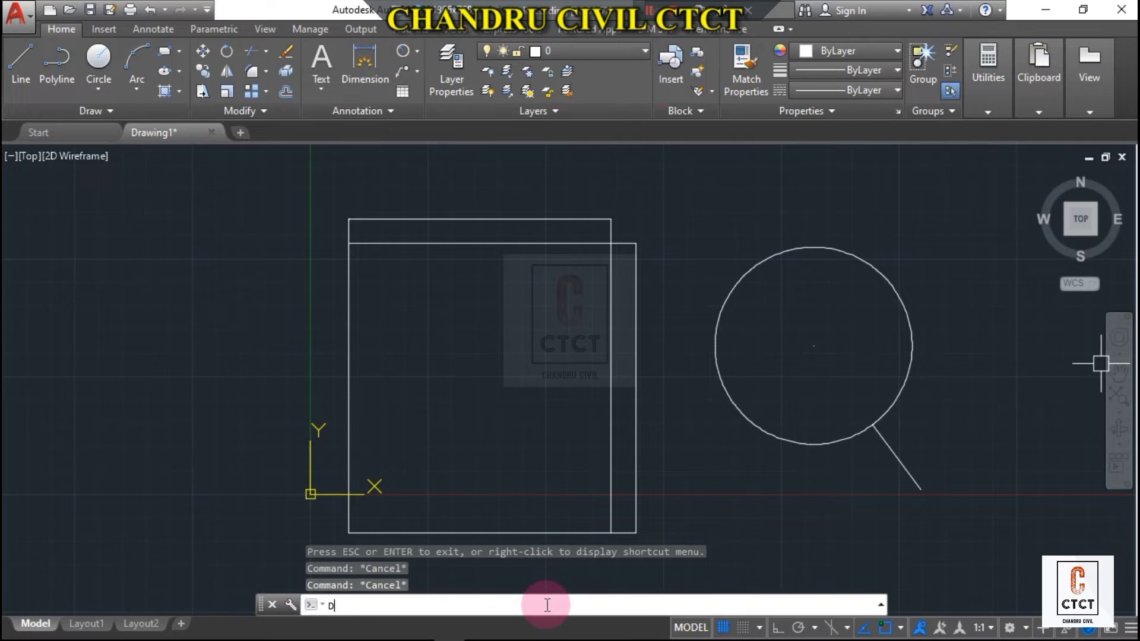
key("Return")
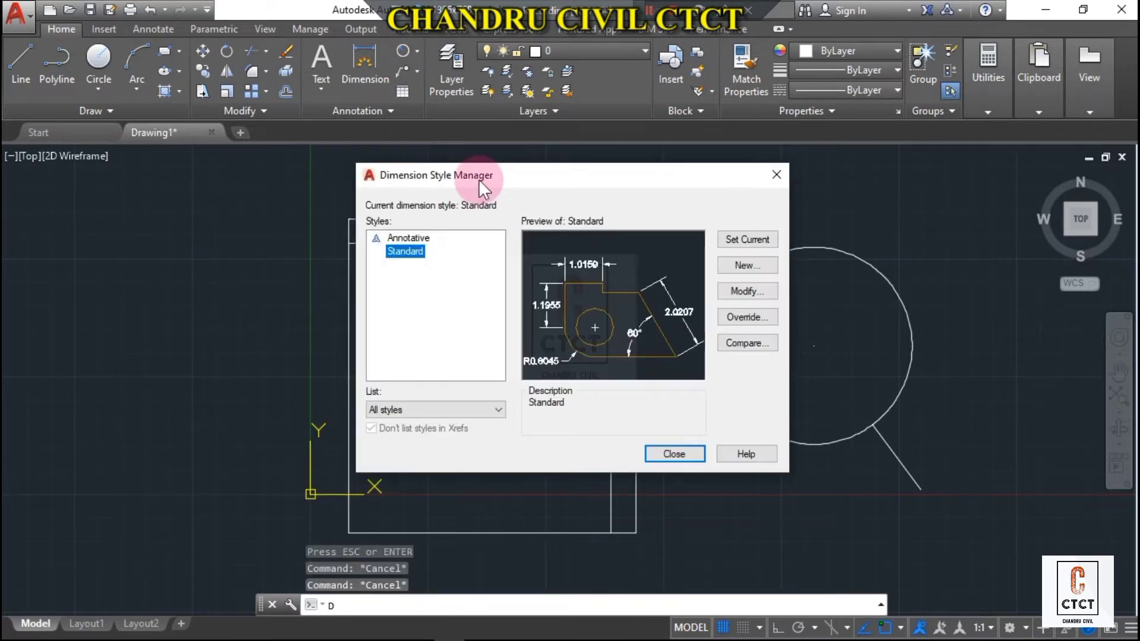
left_click_drag(547, 181, 487, 169)
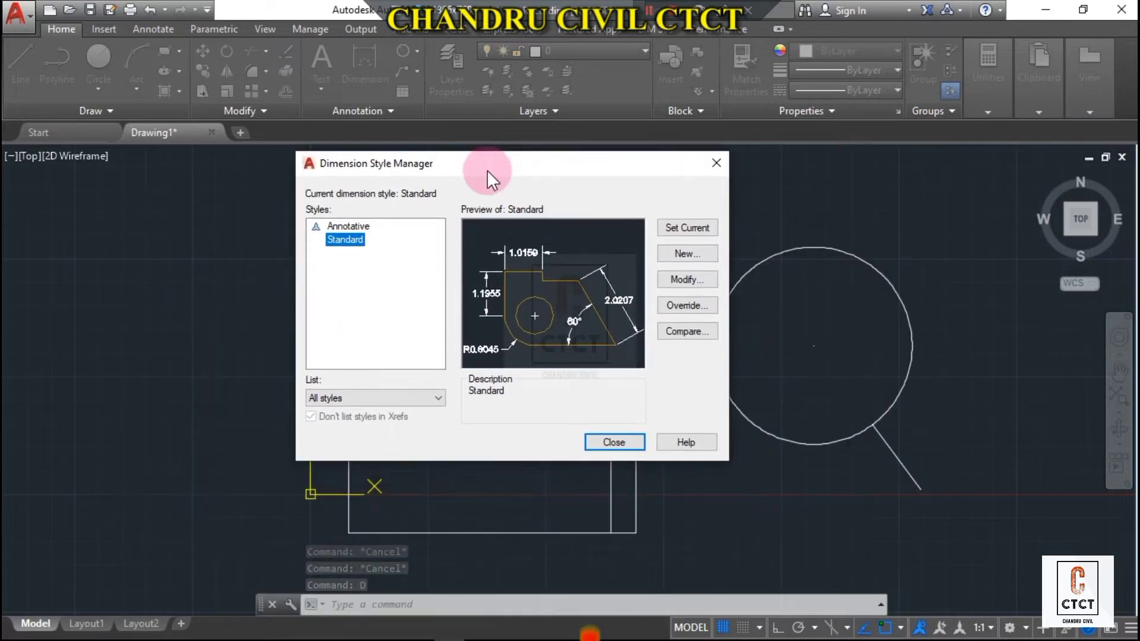
left_click(675, 281)
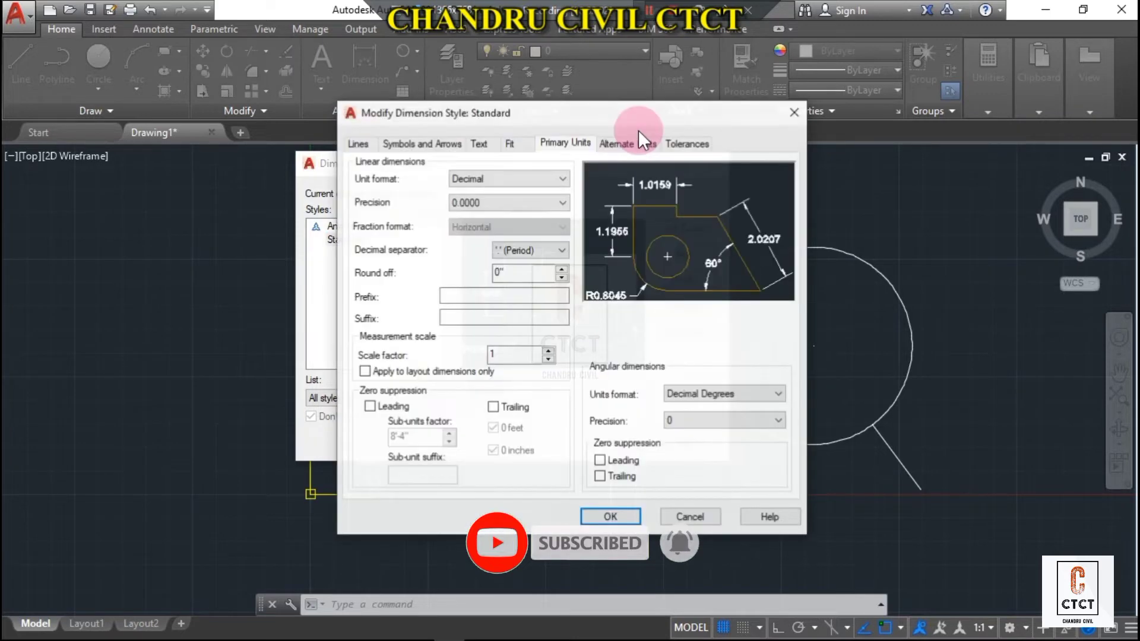
Set the Standard style's dimension line color to Yellow and its extension line color to Green
left_click(614, 187)
left_click(357, 143)
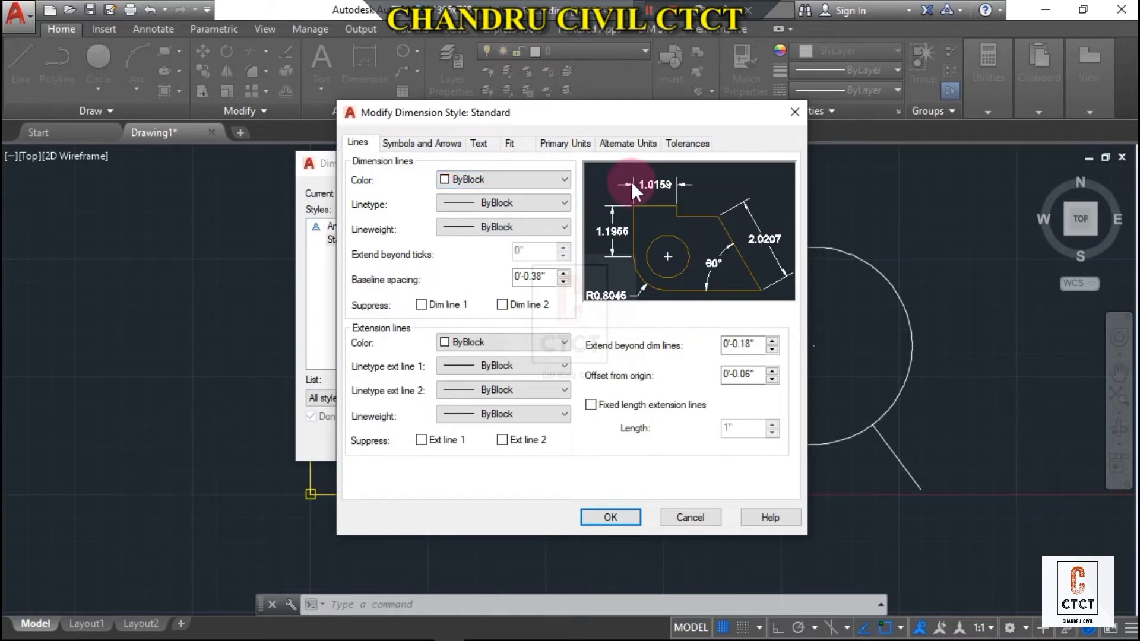
left_click(482, 183)
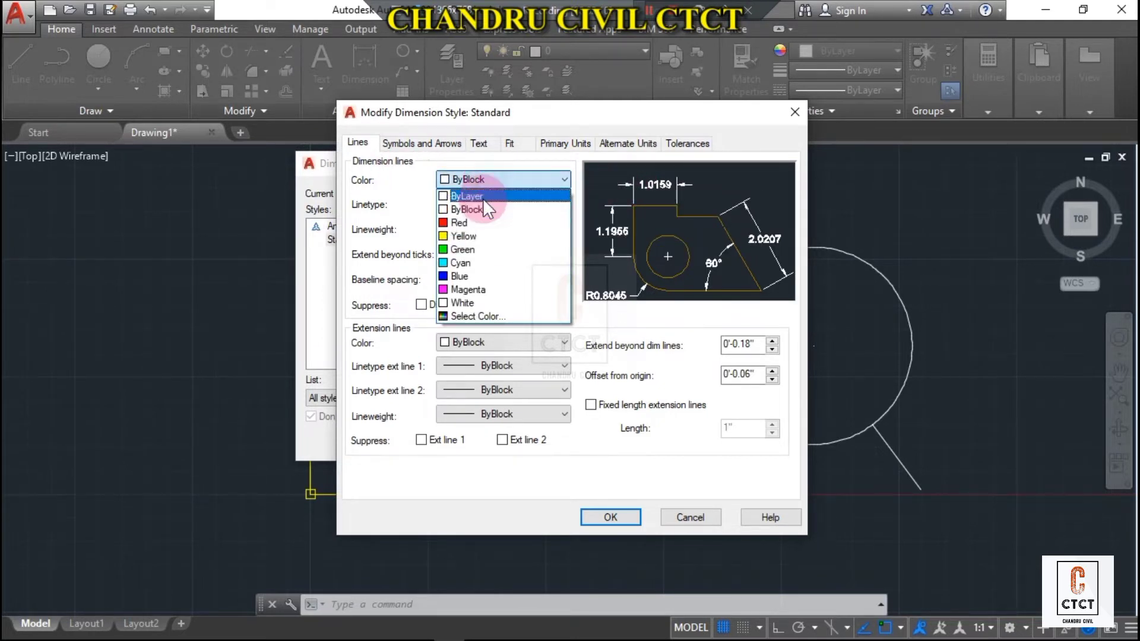
left_click(465, 236)
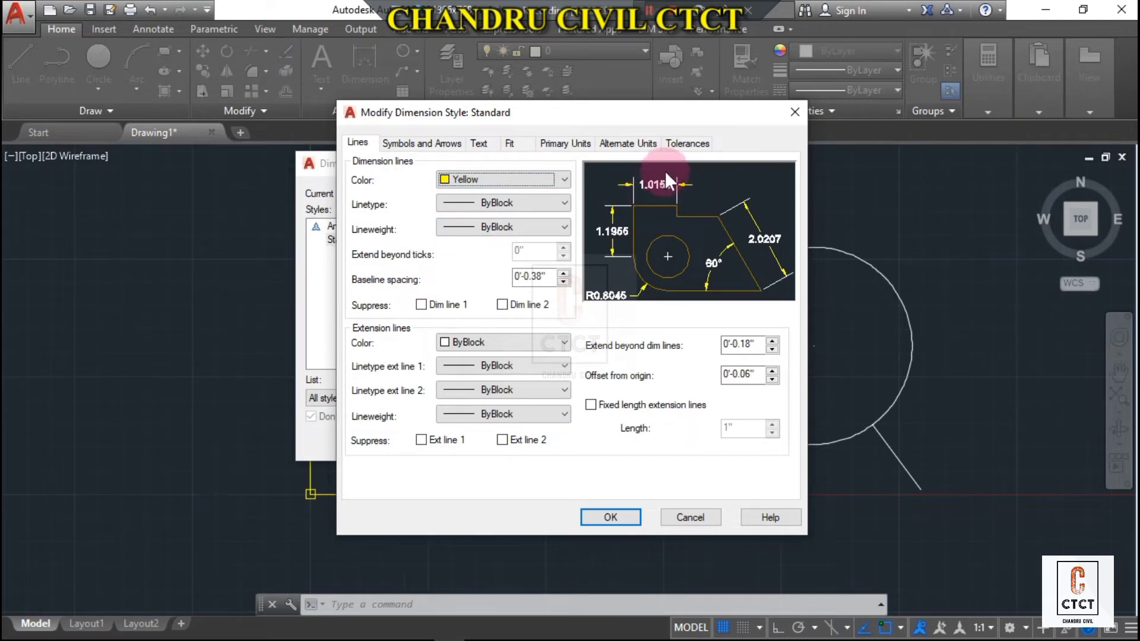
left_click(457, 336)
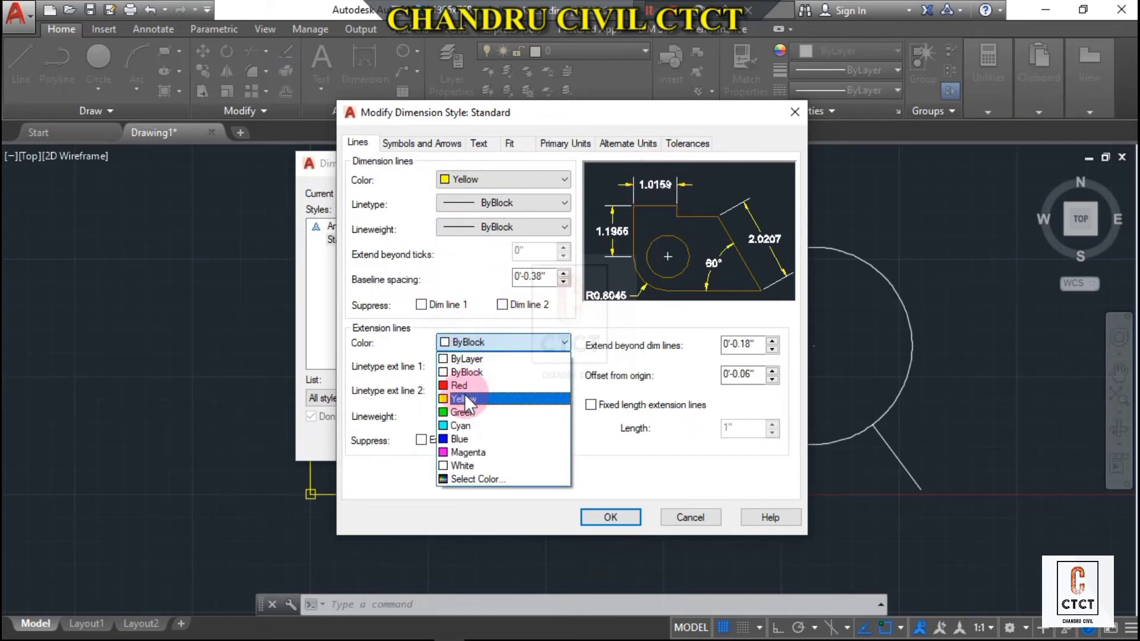
left_click(465, 393)
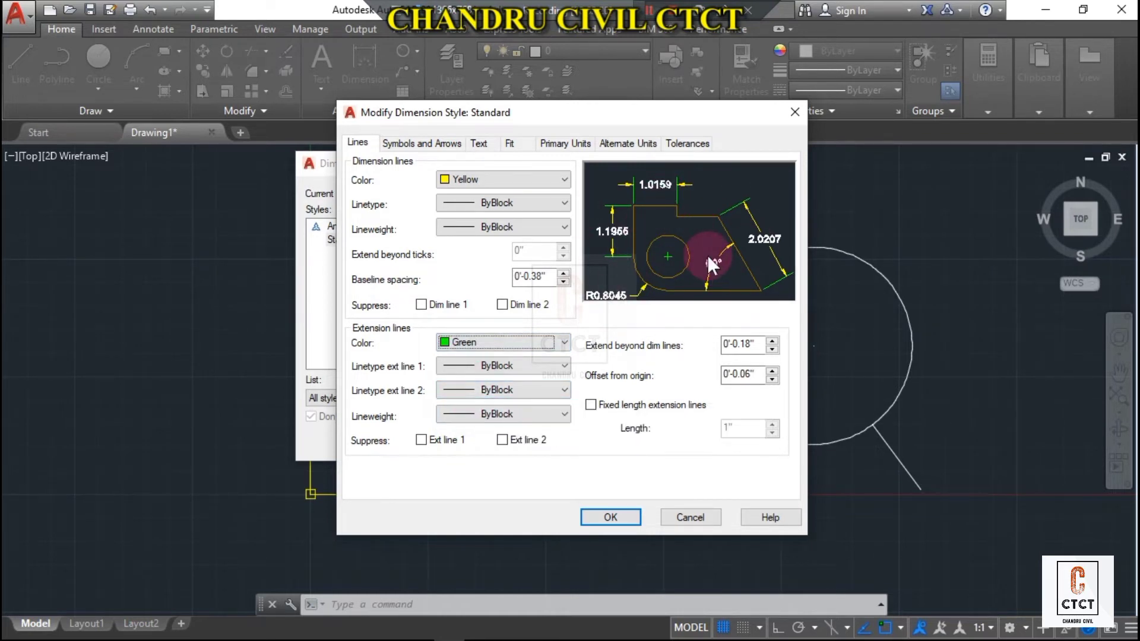
left_click(494, 203)
left_click(492, 205)
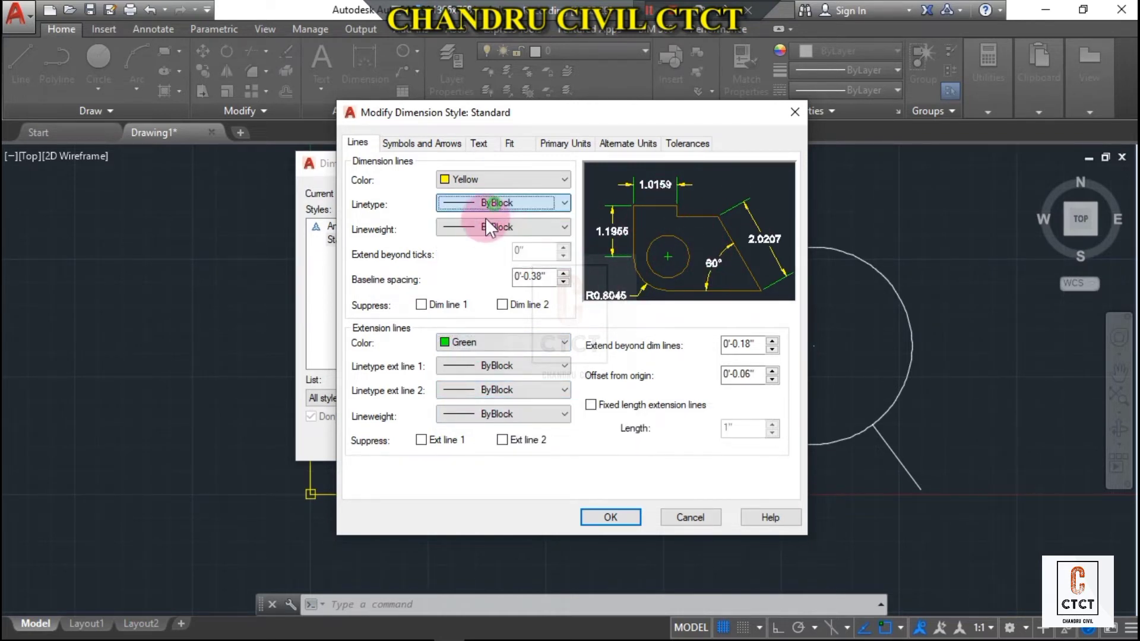
left_click(482, 230)
left_click(481, 230)
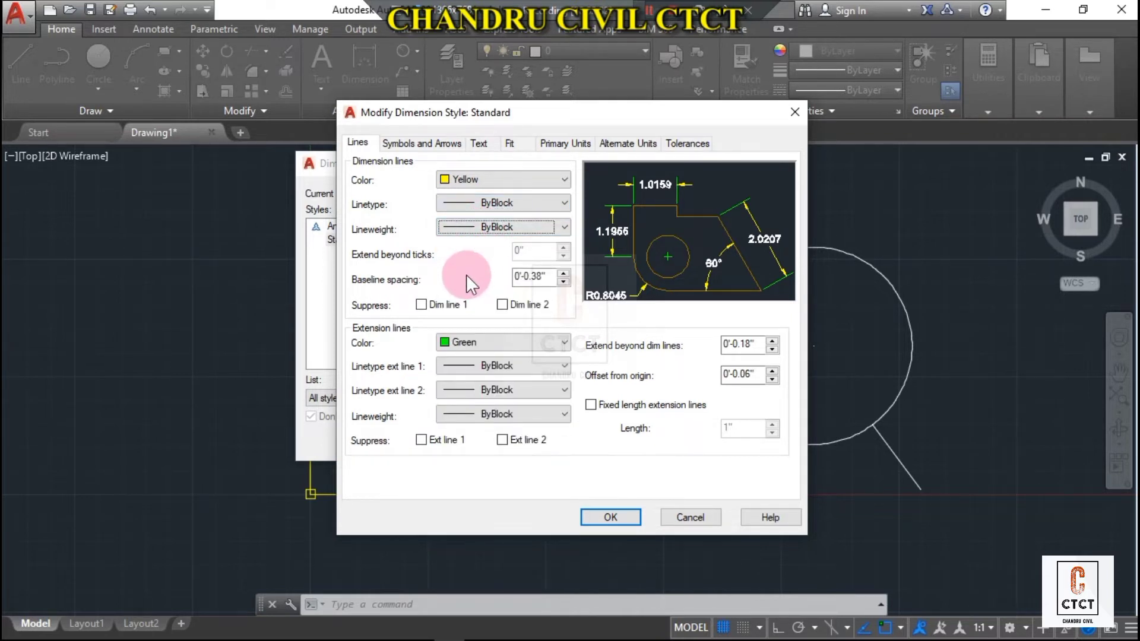
Set the first, second and leader arrowheads to Architectural tick with an arrow size of 9"
left_click(425, 143)
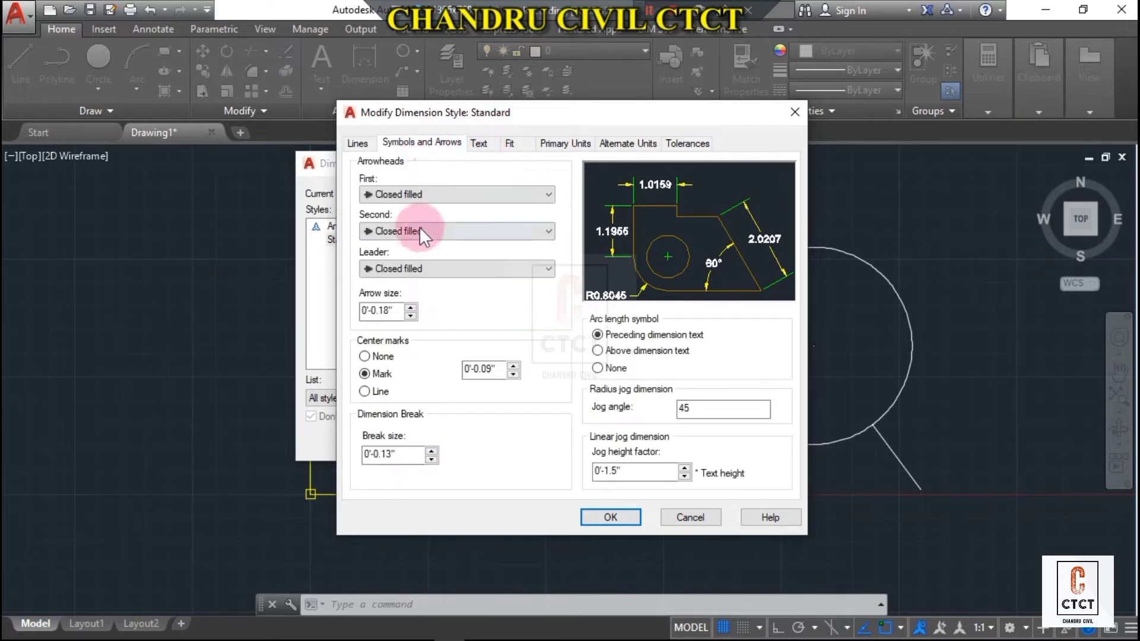
left_click(414, 194)
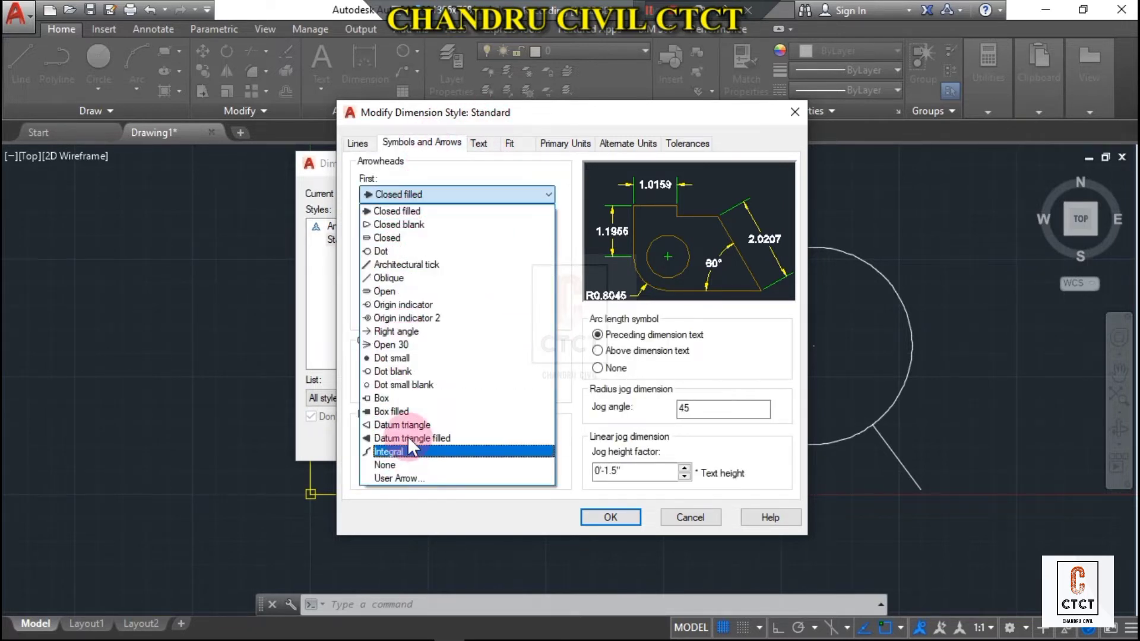
left_click(441, 265)
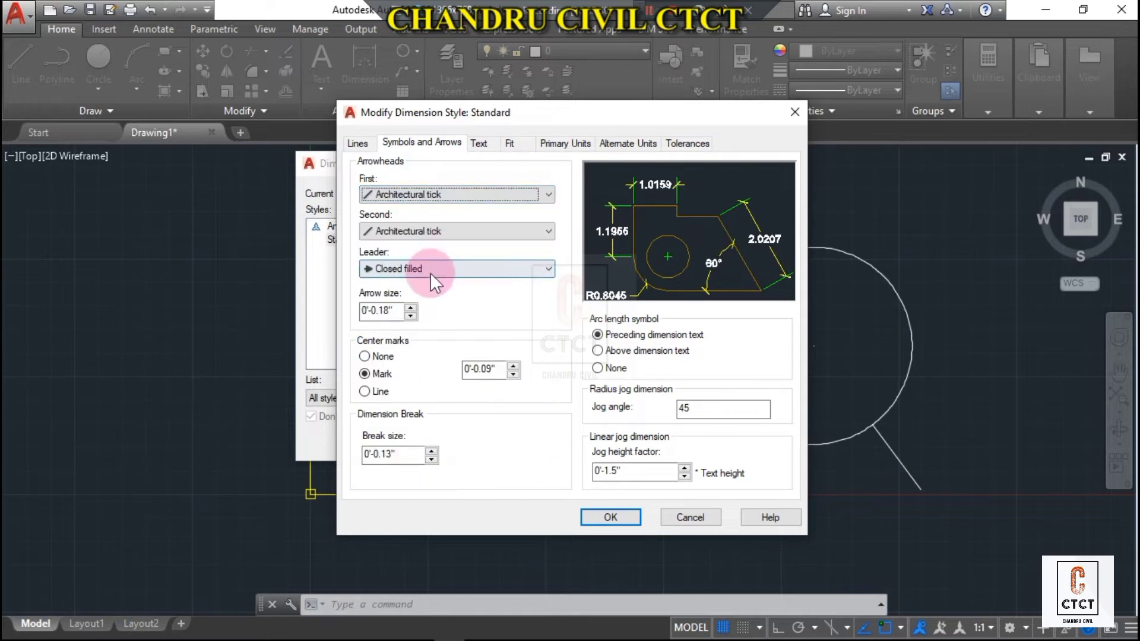
left_click(429, 273)
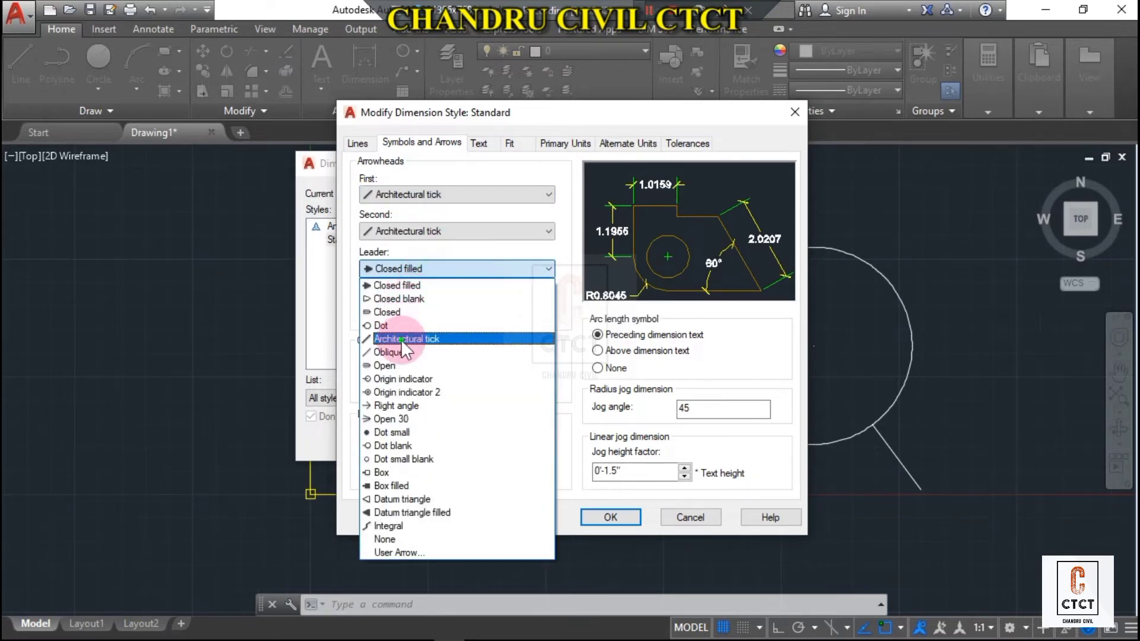
left_click(401, 340)
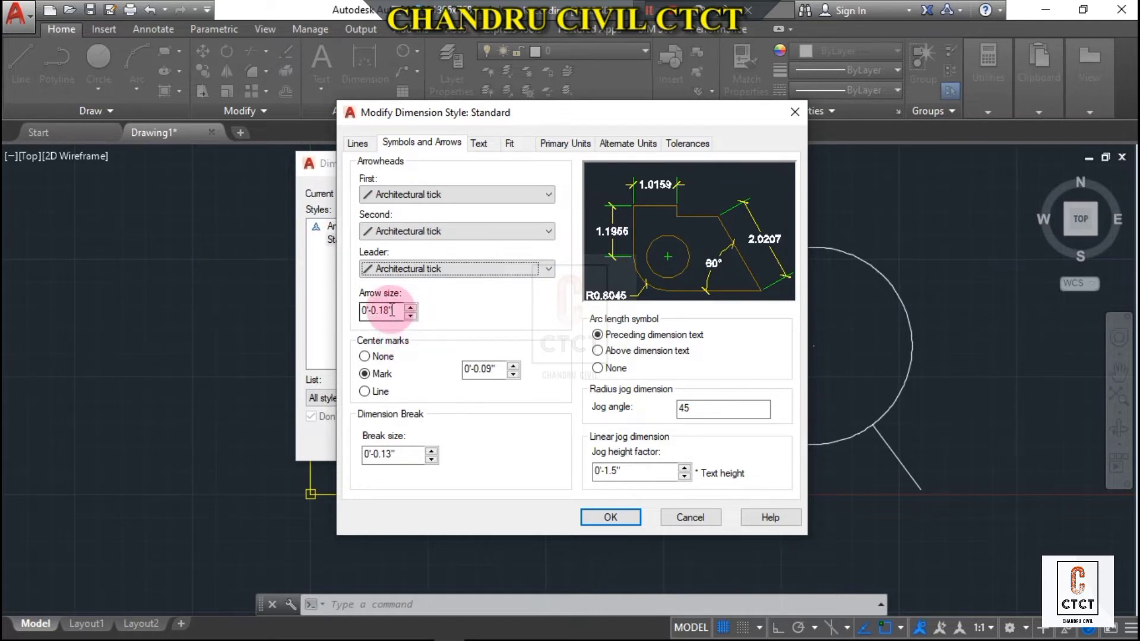
left_click_drag(397, 310, 359, 313)
type("9")
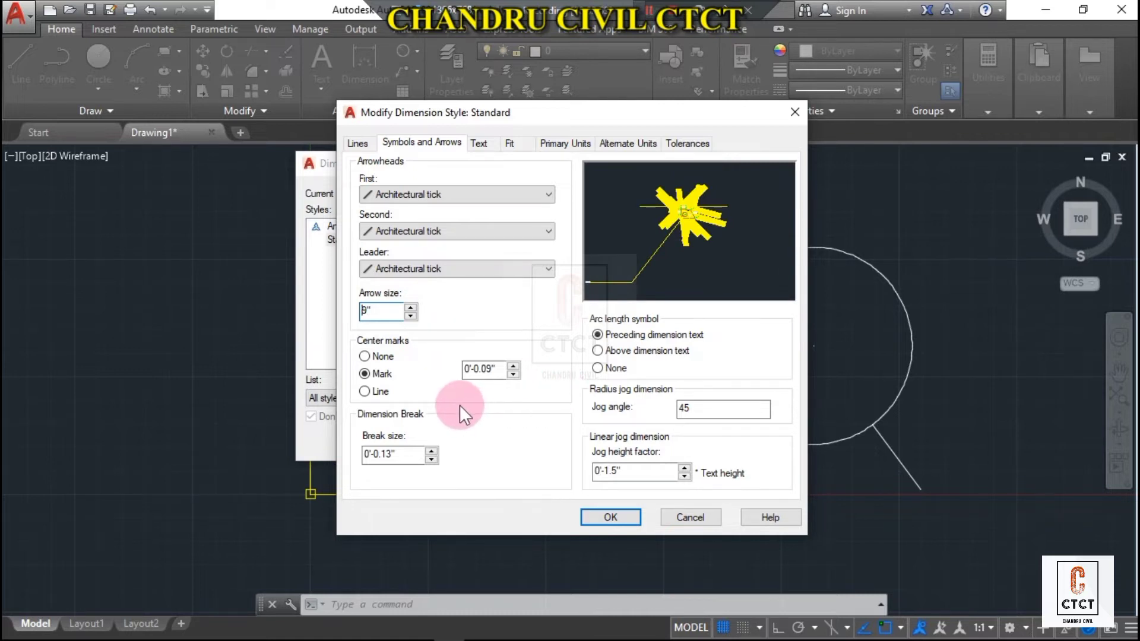
Set the Standard style's text height to 9", apply the changes and make Standard the current dimension style
left_click(482, 144)
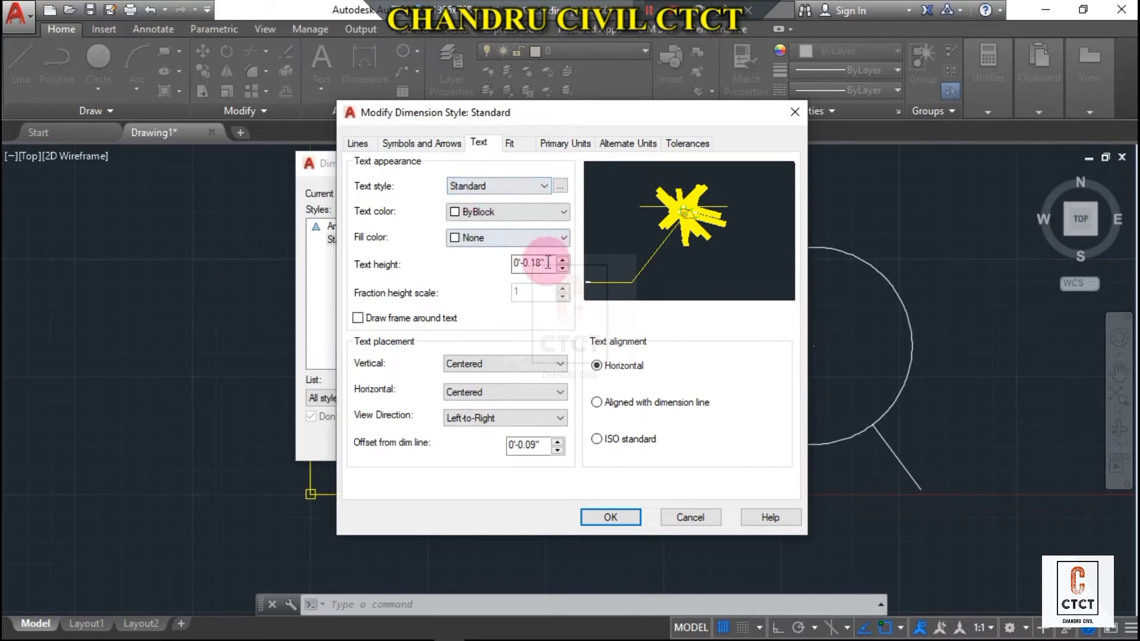
double_click(530, 263)
type("9")
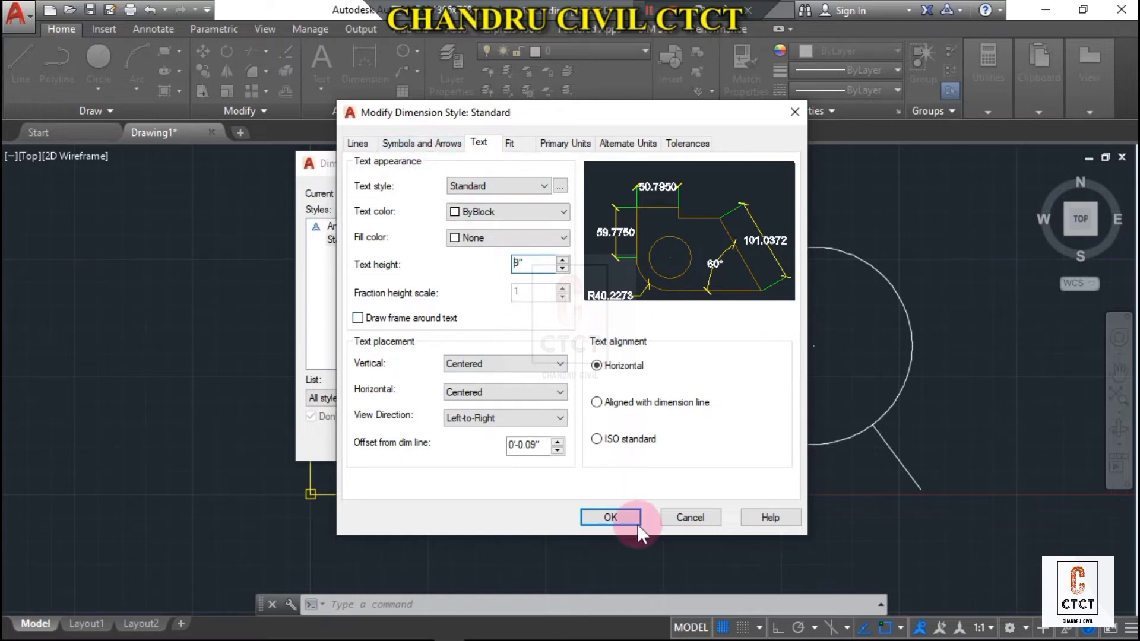
left_click(618, 517)
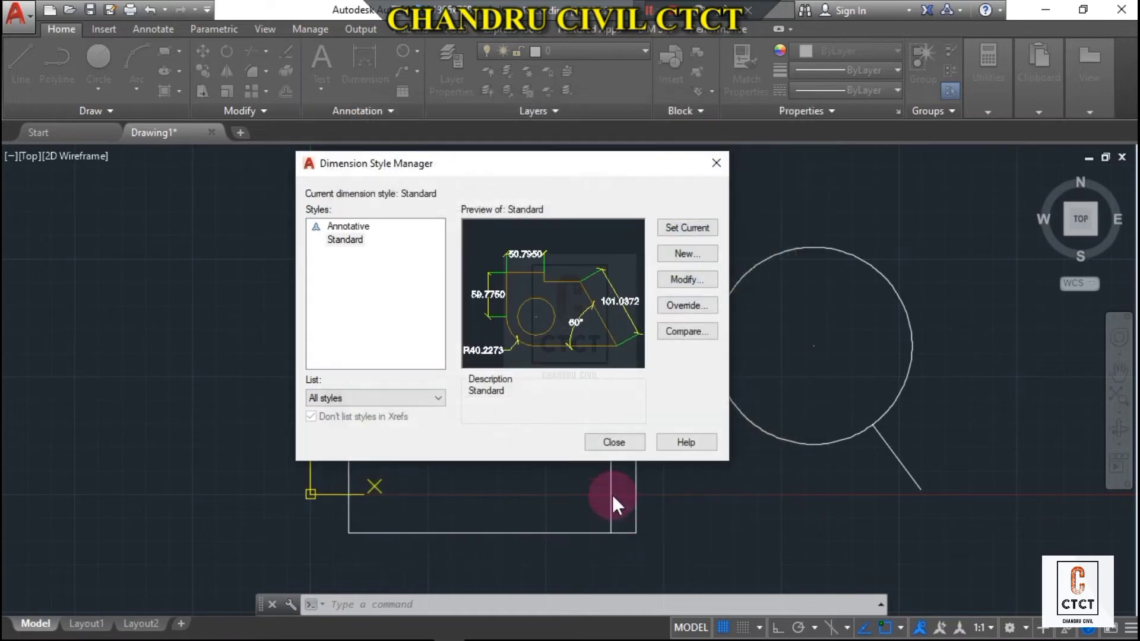
left_click(689, 229)
left_click(615, 443)
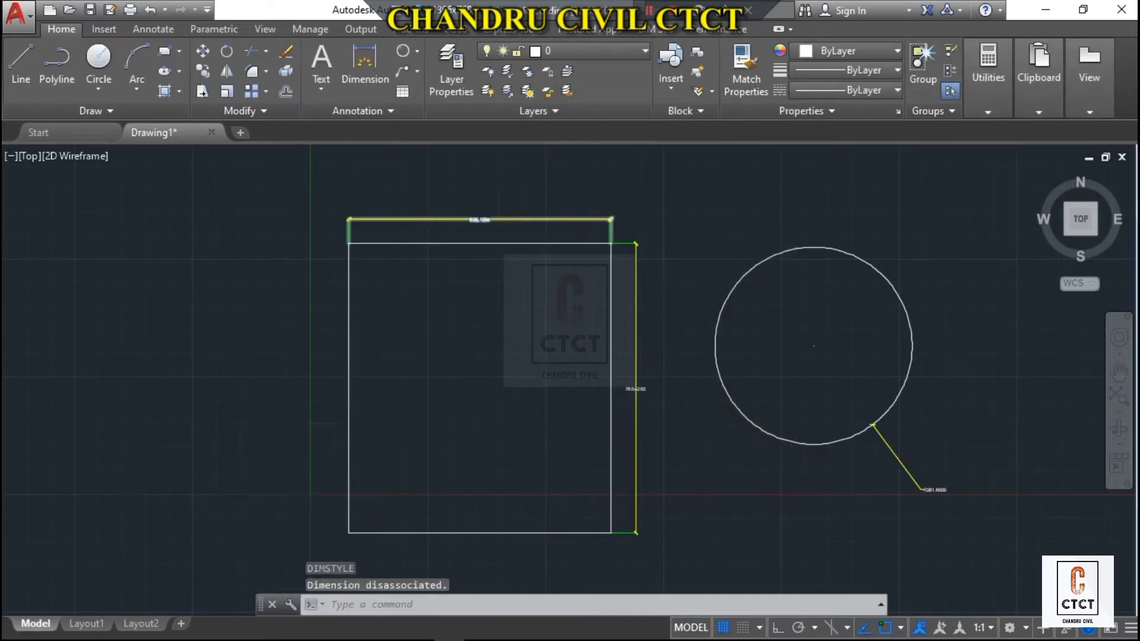
Examine the text and ticks of the rectangle's upper dimension and the circle's radius dimension up close
scroll(501, 238, "up", 4)
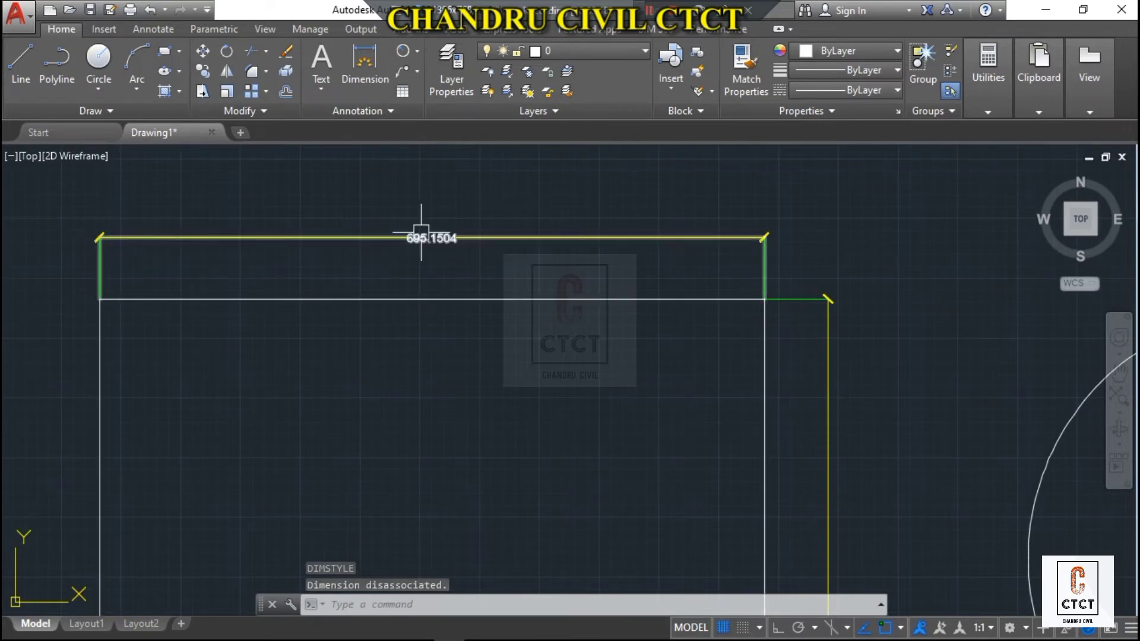
mouse_move(423, 232)
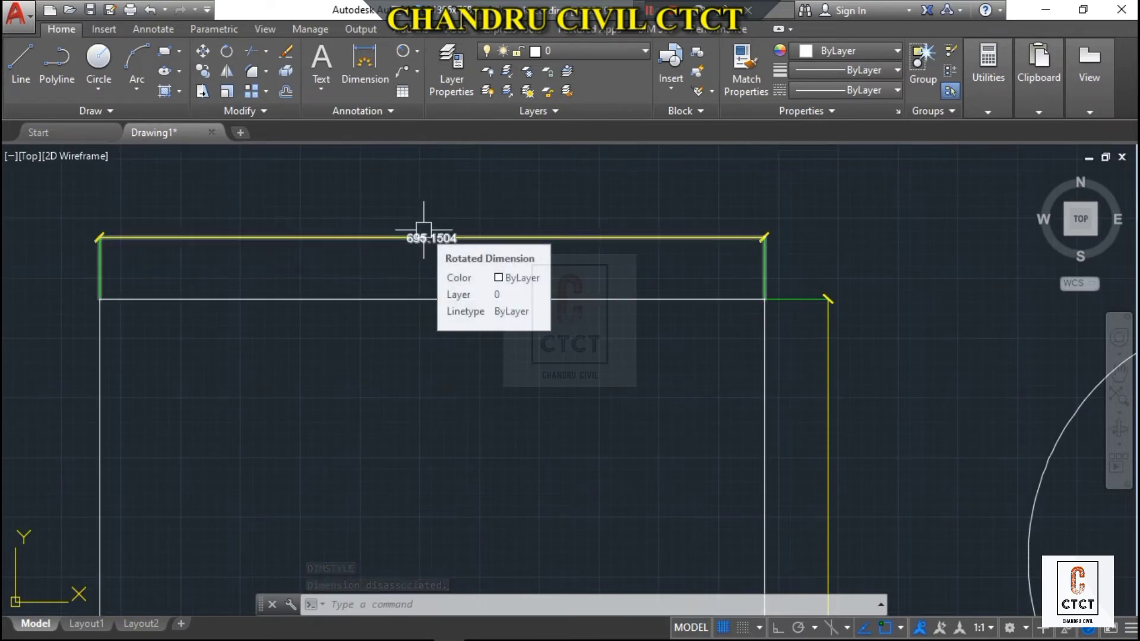
scroll(499, 331, "down", 6)
scroll(728, 419, "up", 6)
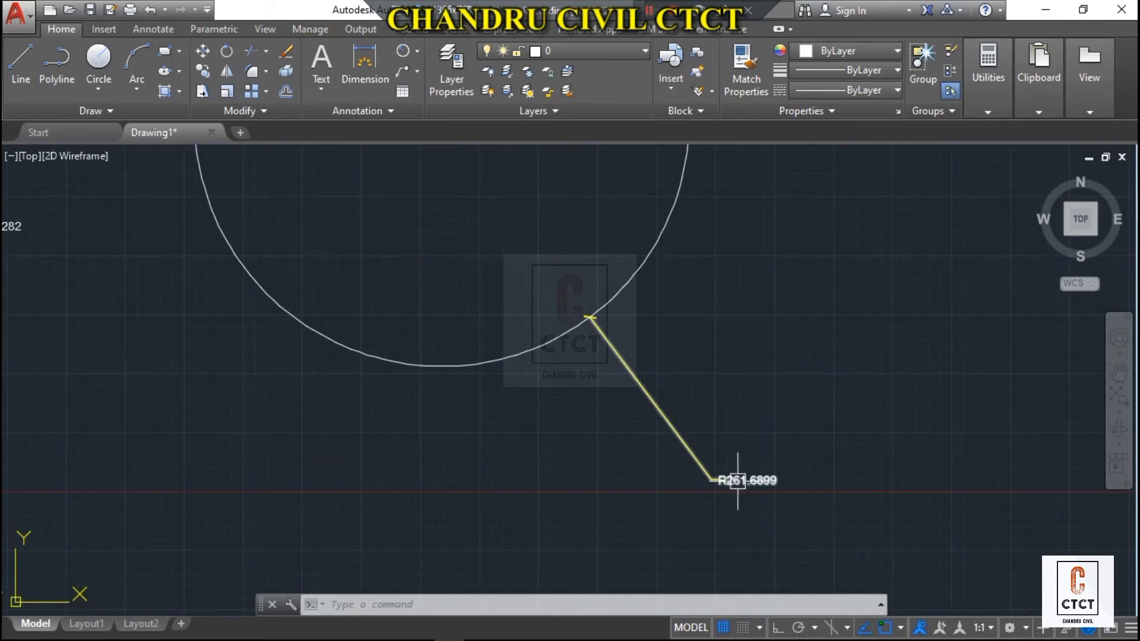
scroll(733, 478, "down", 5)
scroll(294, 236, "up", 7)
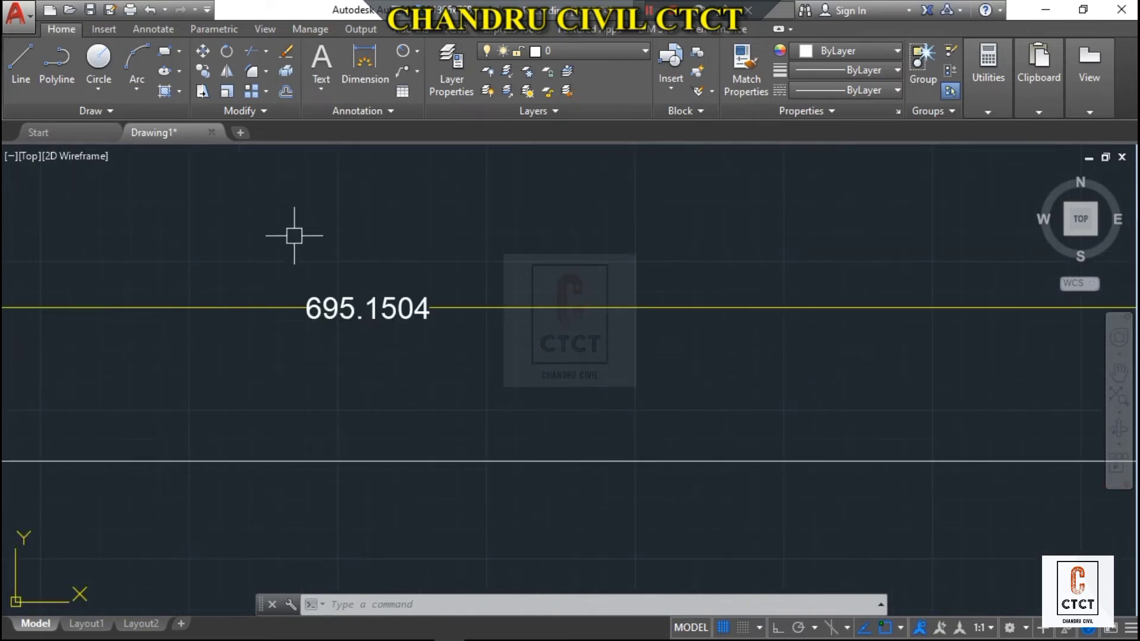
scroll(385, 300, "down", 5)
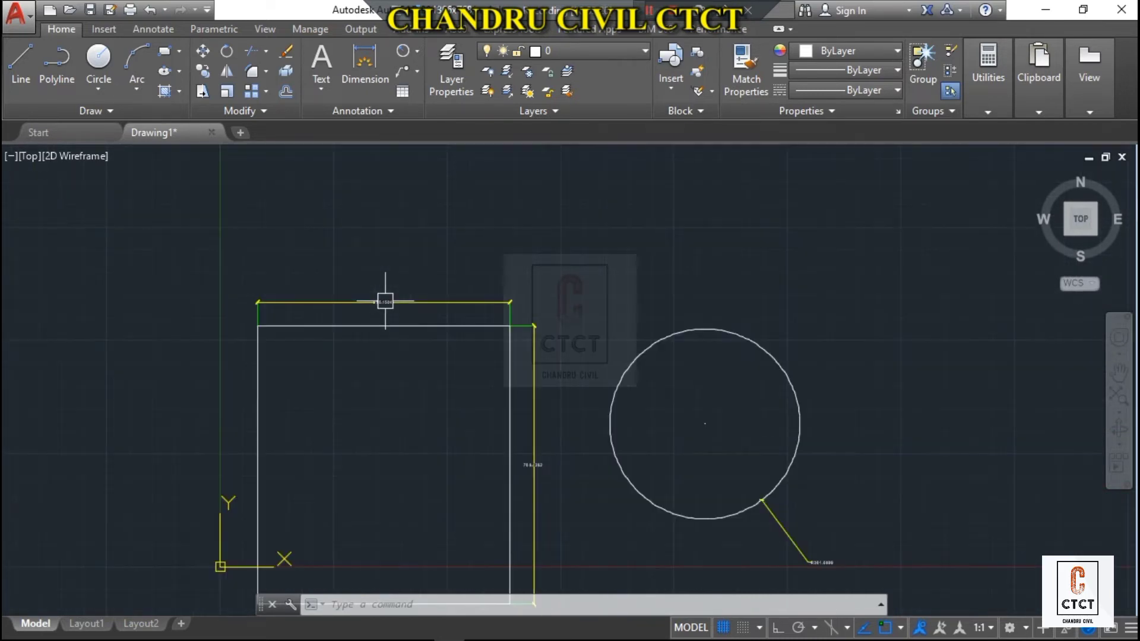
Reopen the Standard dimension style for modification and set its linear unit format to Engineering
type("D")
key("Return")
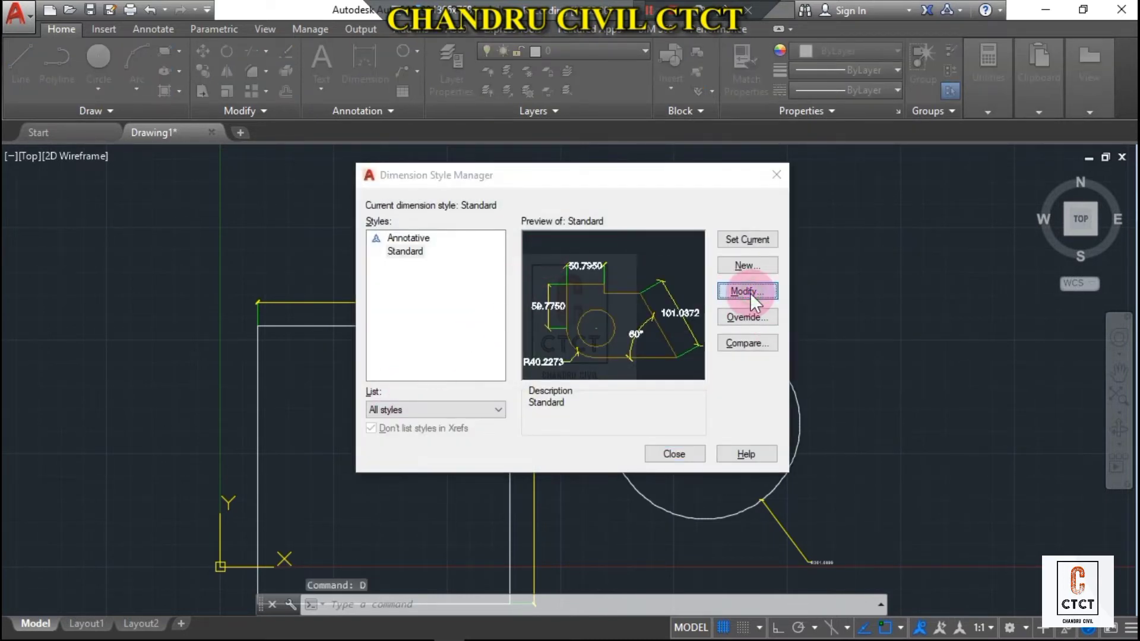
left_click(749, 293)
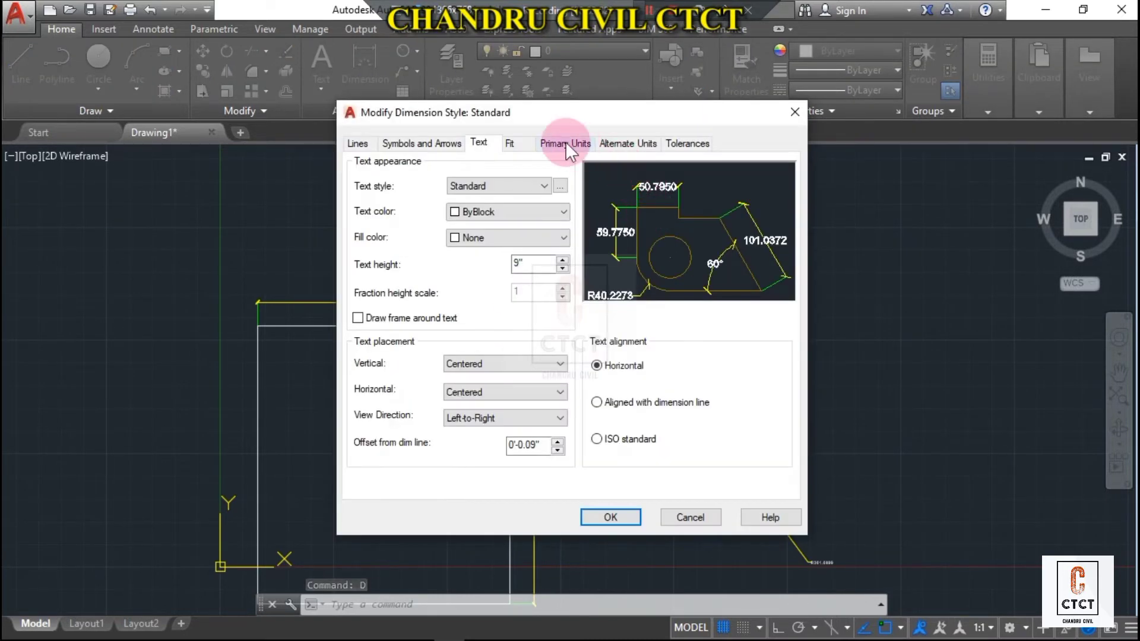
left_click(566, 143)
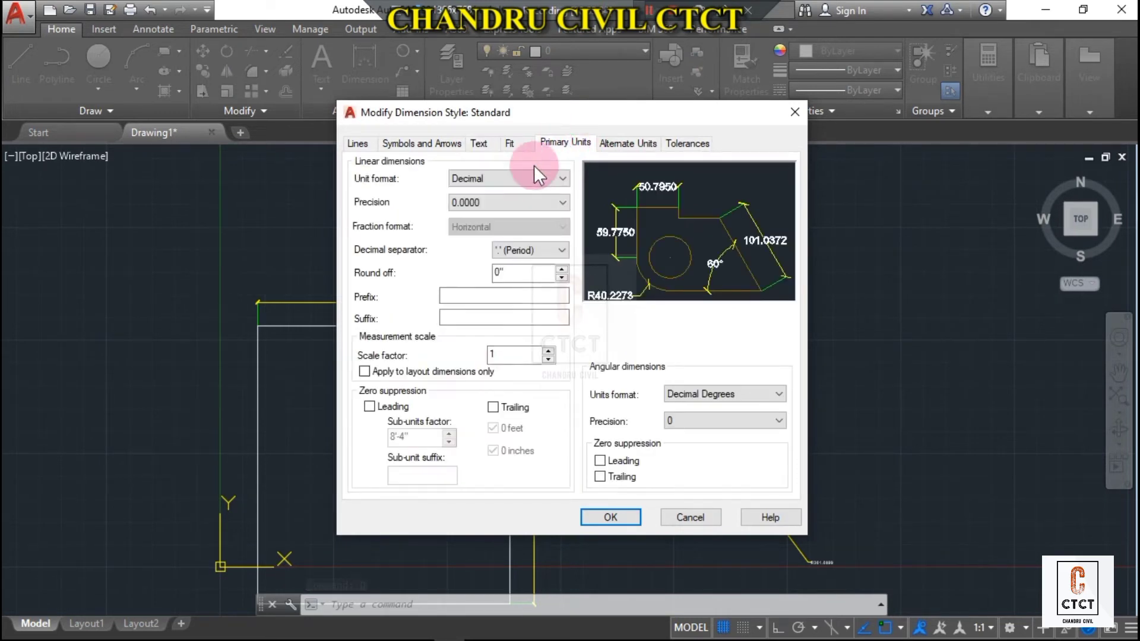
left_click(535, 178)
left_click(493, 212)
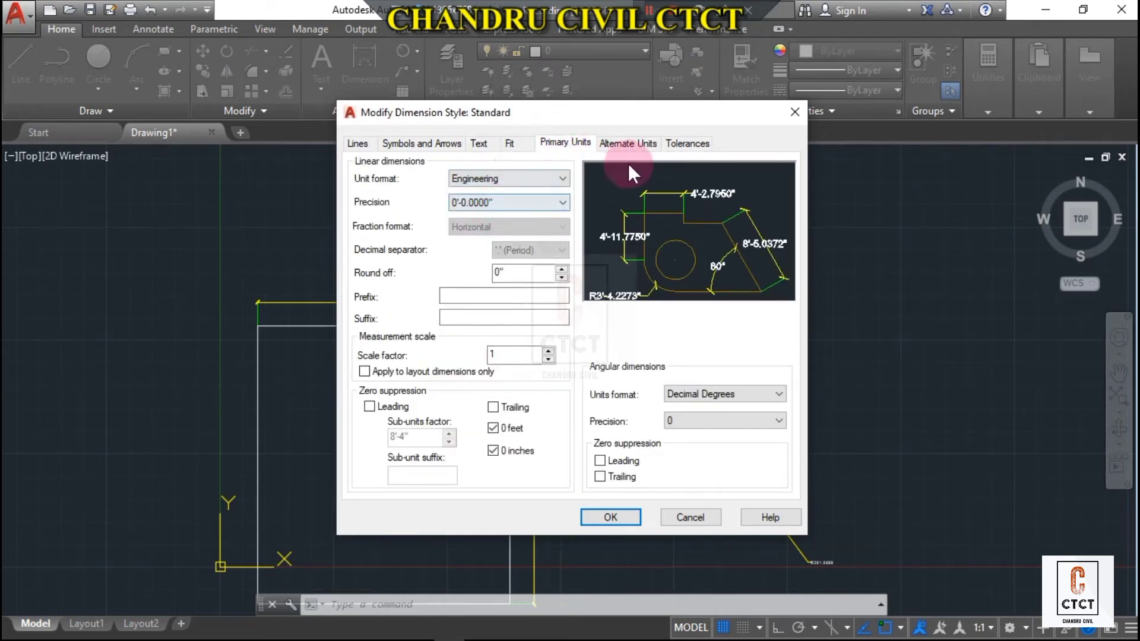
left_click(492, 195)
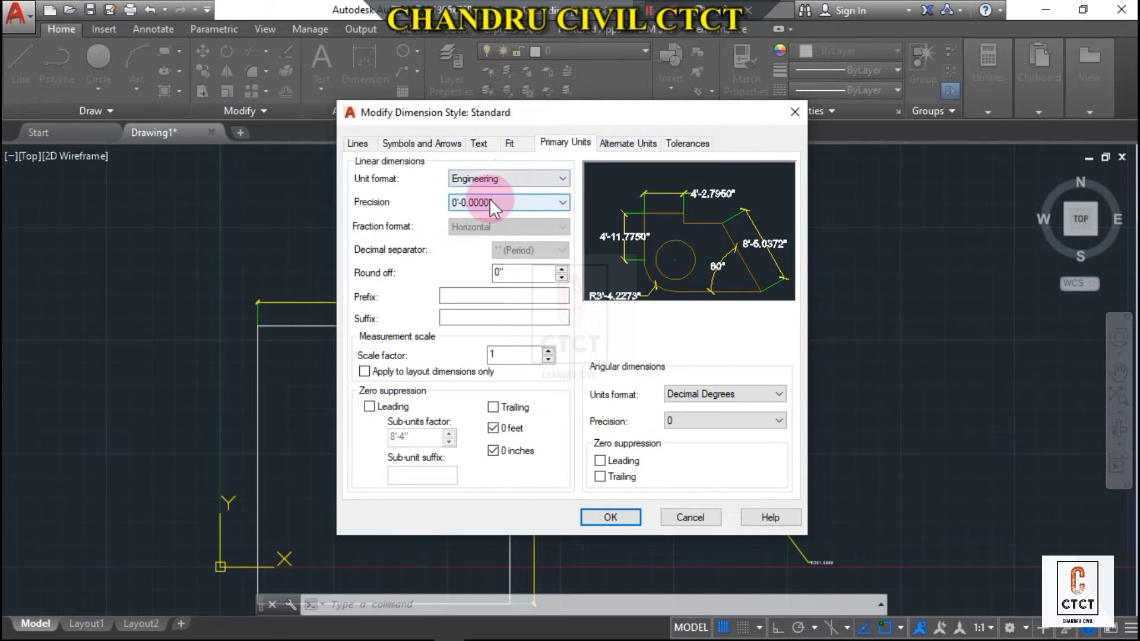
Set the linear dimension precision to 0'-0", apply it and make the Standard style current
left_click(501, 208)
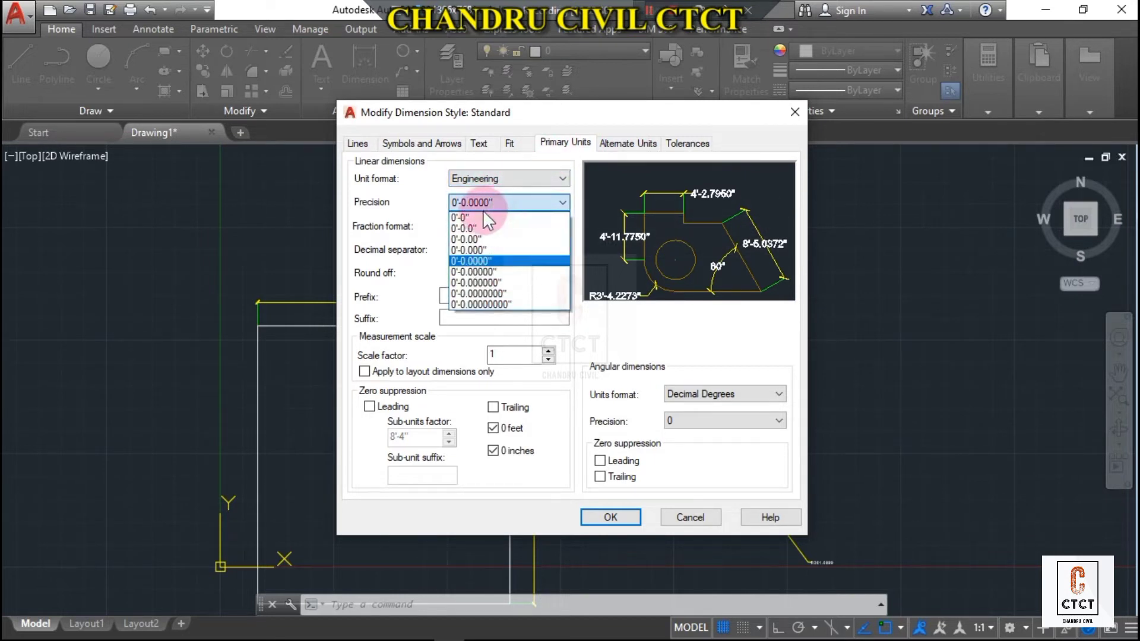
left_click(482, 219)
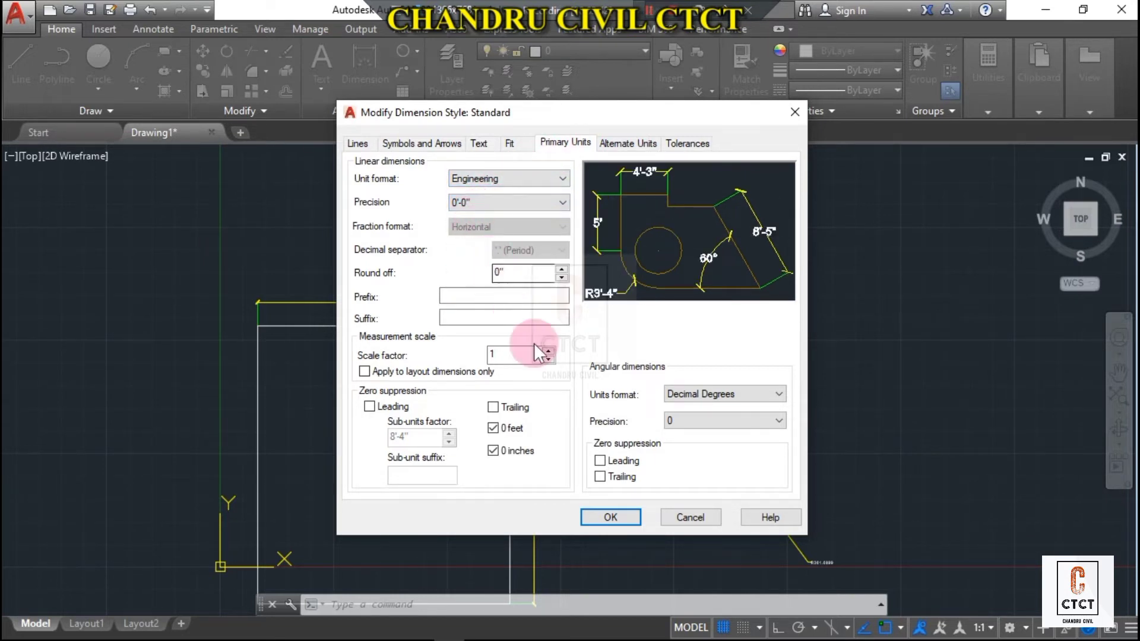
left_click(606, 514)
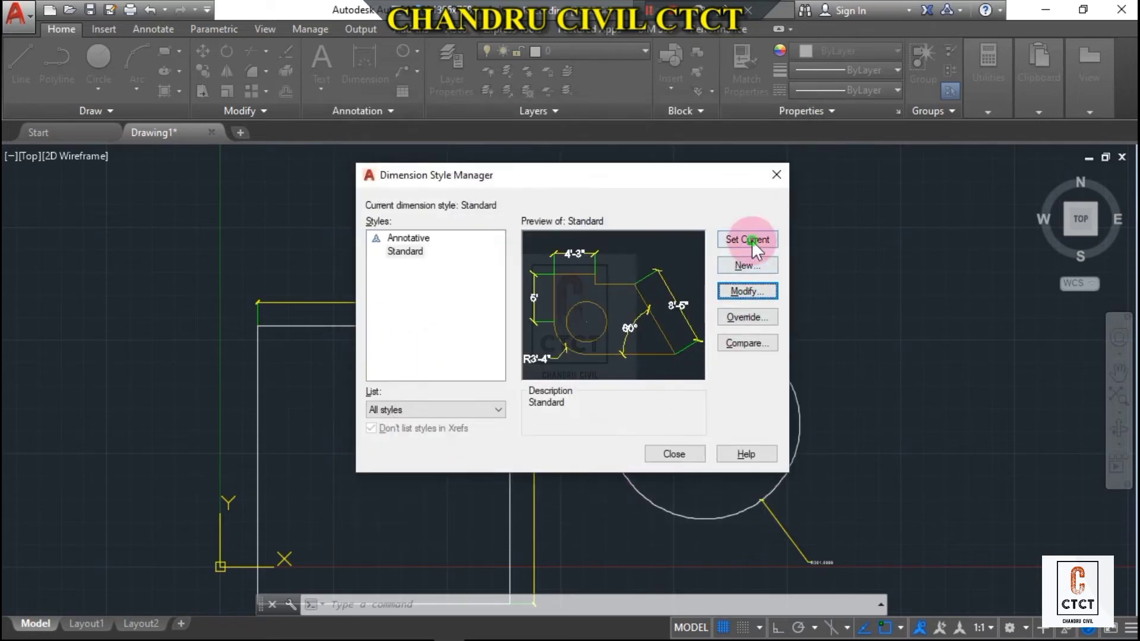
left_click(752, 240)
left_click(655, 455)
Check the feet-and-inches text on the rectangle's upper and vertical dimensions and the circle's radius dimension
scroll(364, 315, "up", 5)
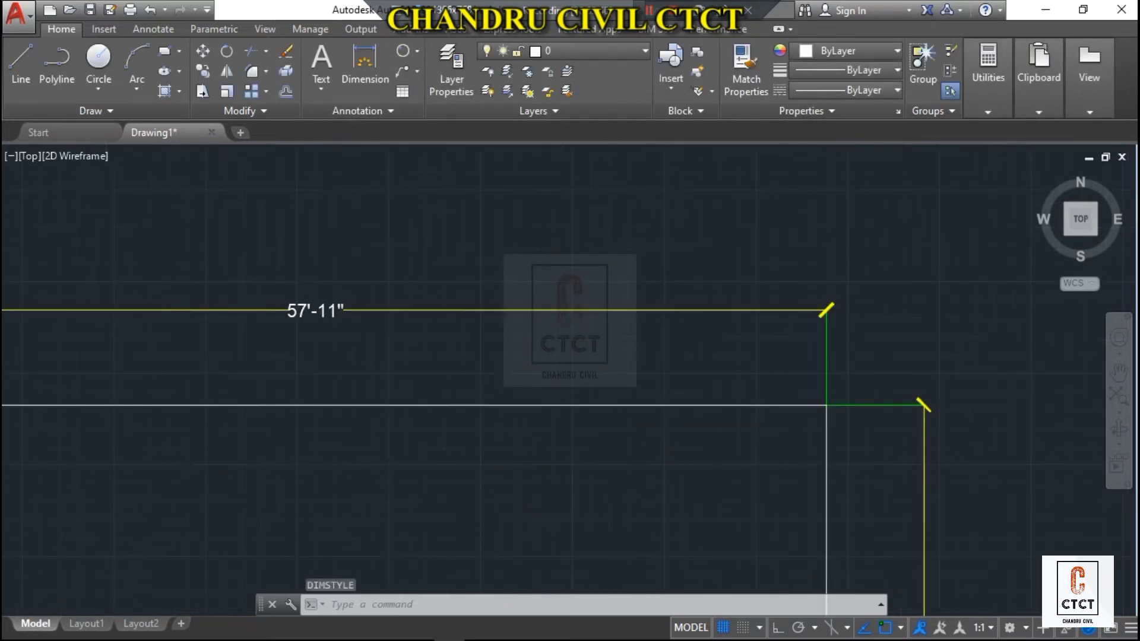
scroll(321, 331, "up", 2)
scroll(237, 351, "down", 2)
scroll(397, 393, "down", 2)
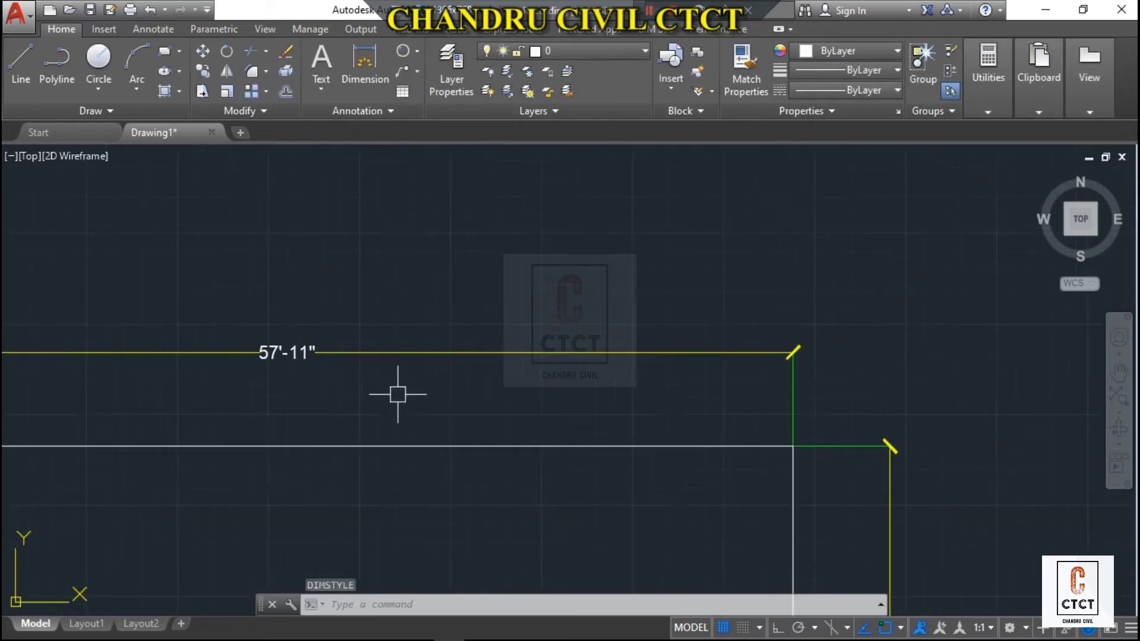
scroll(534, 324, "down", 4)
scroll(654, 461, "up", 3)
scroll(606, 517, "up", 3)
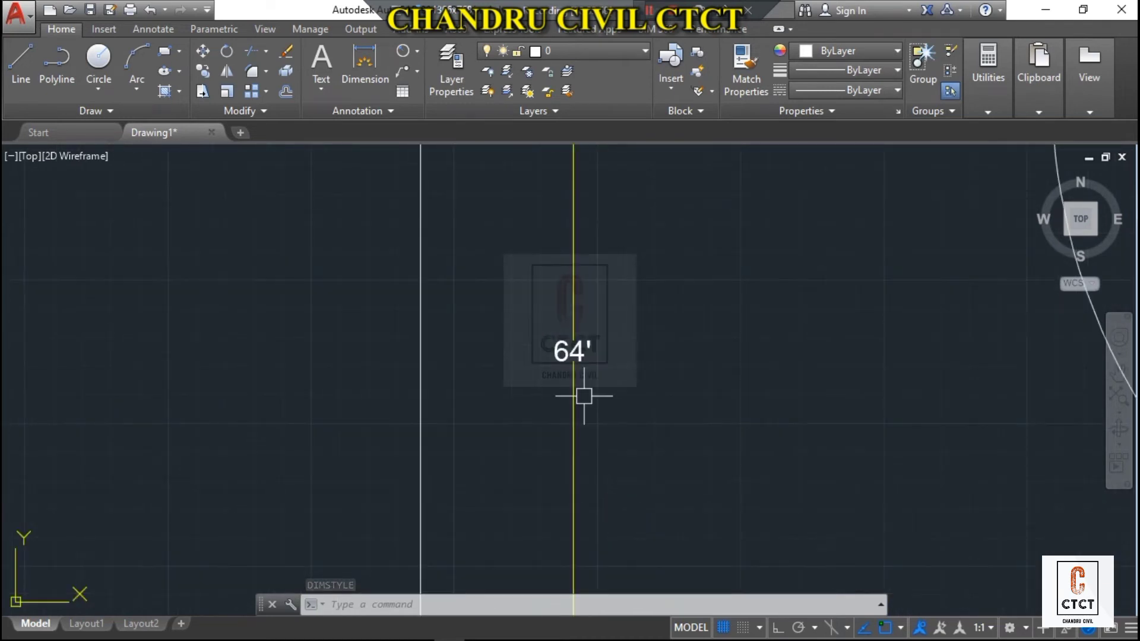
scroll(583, 396, "down", 4)
scroll(1034, 509, "up", 4)
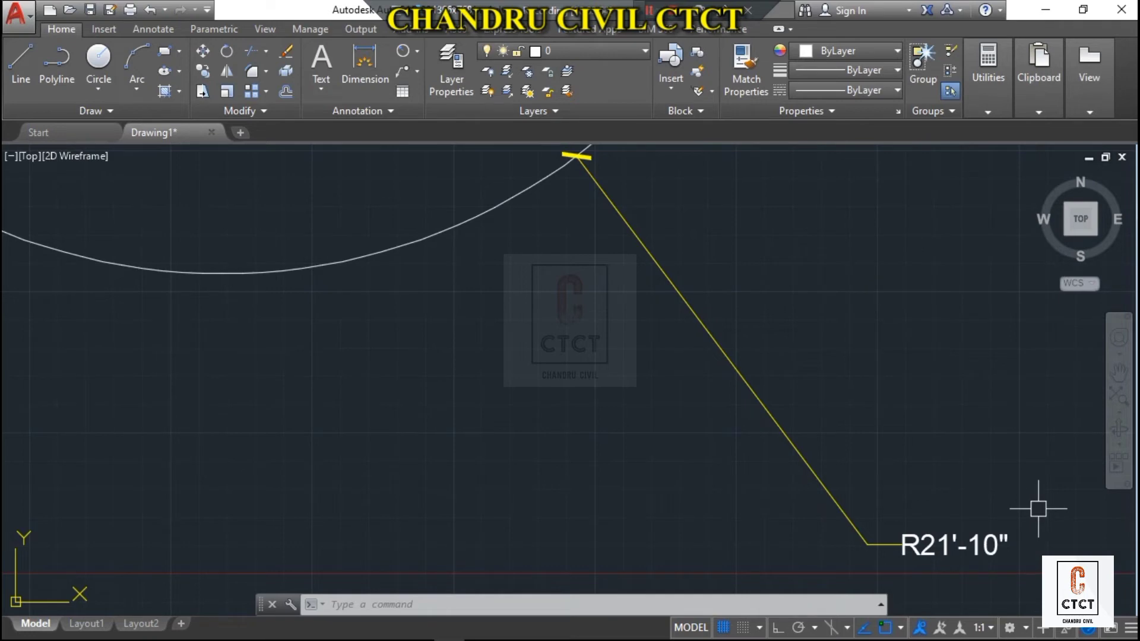
scroll(800, 323, "down", 4)
scroll(799, 323, "down", 3)
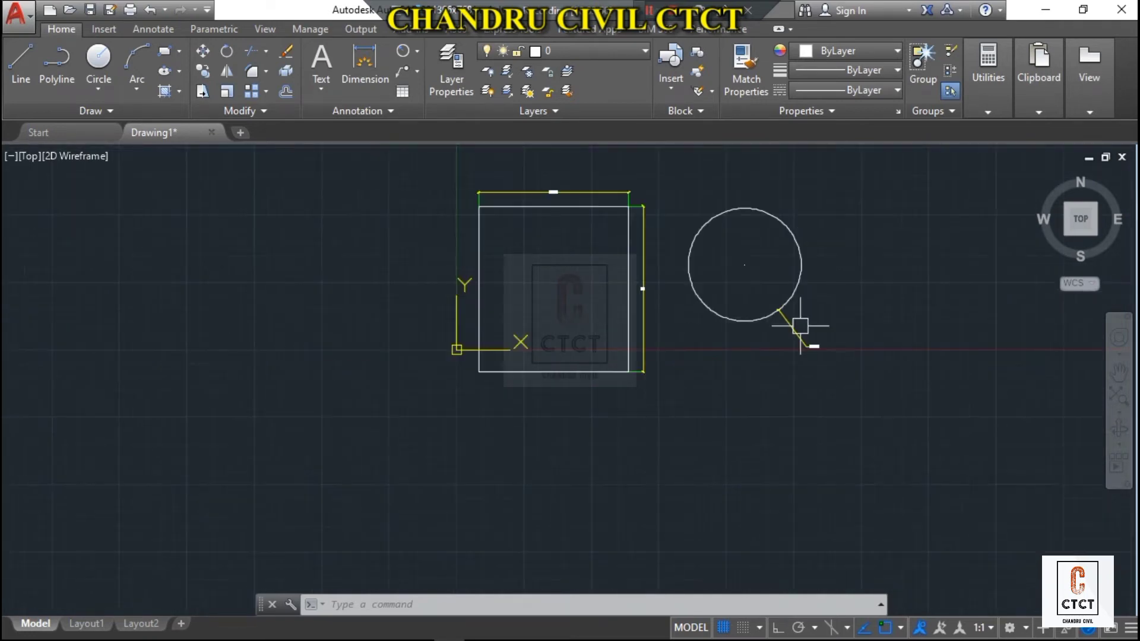
scroll(672, 259, "up", 3)
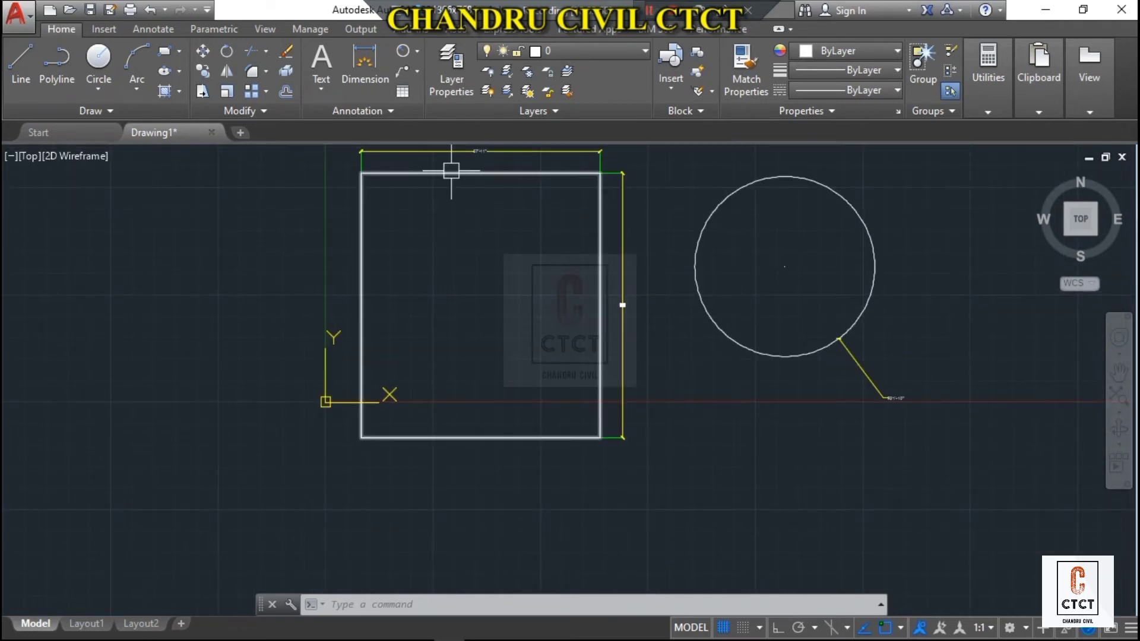
scroll(452, 173, "up", 2)
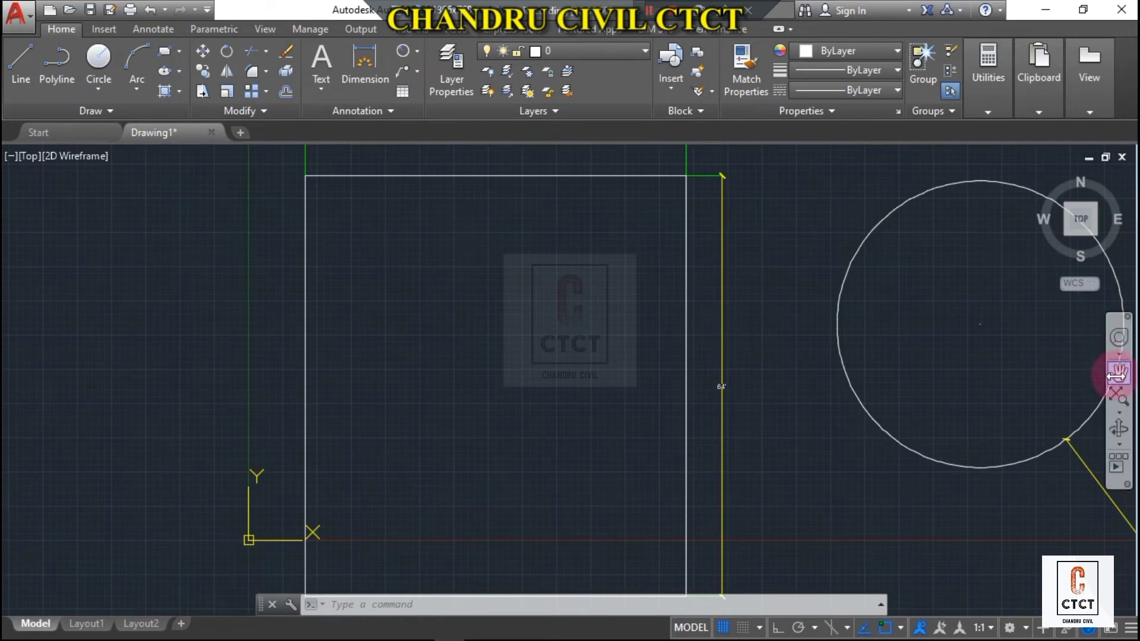
Pan around the drawing and review each rectangle and circle dimension up close once more
left_click(1118, 371)
left_click_drag(661, 267, 660, 267)
scroll(518, 261, "up", 6)
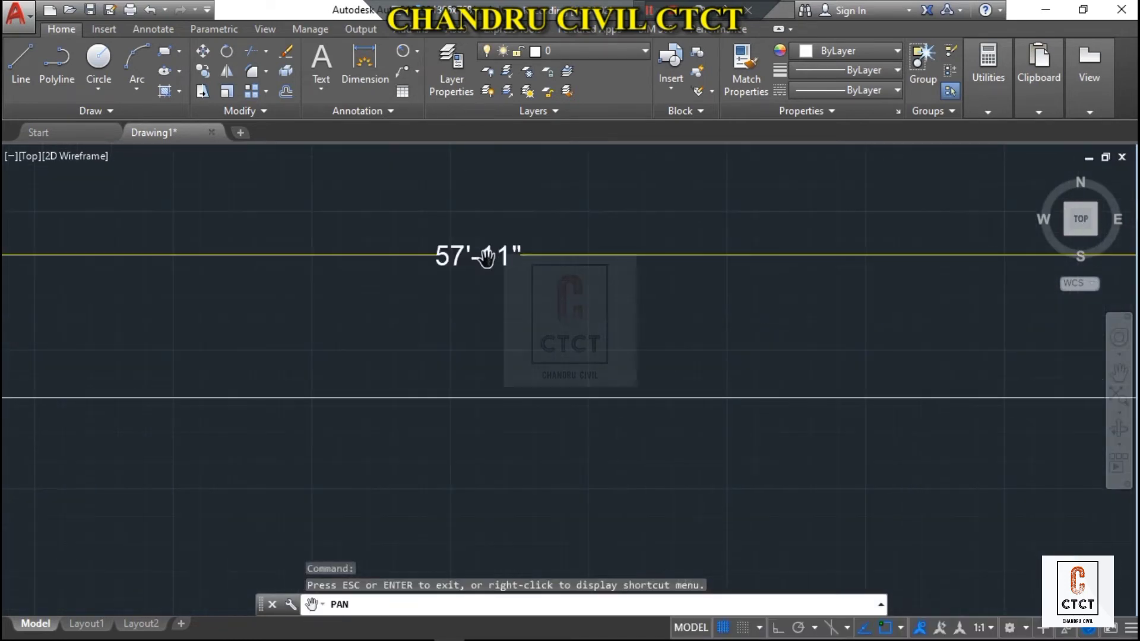
scroll(484, 257, "down", 6)
scroll(675, 459, "down", 2)
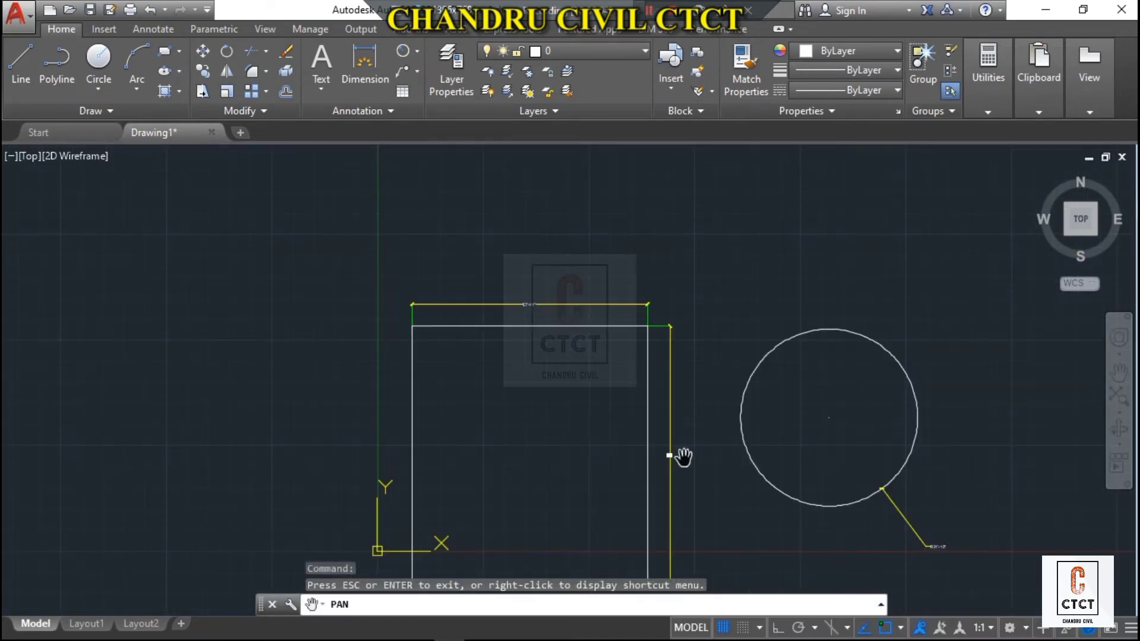
scroll(675, 475, "up", 4)
scroll(656, 410, "down", 2)
scroll(656, 411, "down", 4)
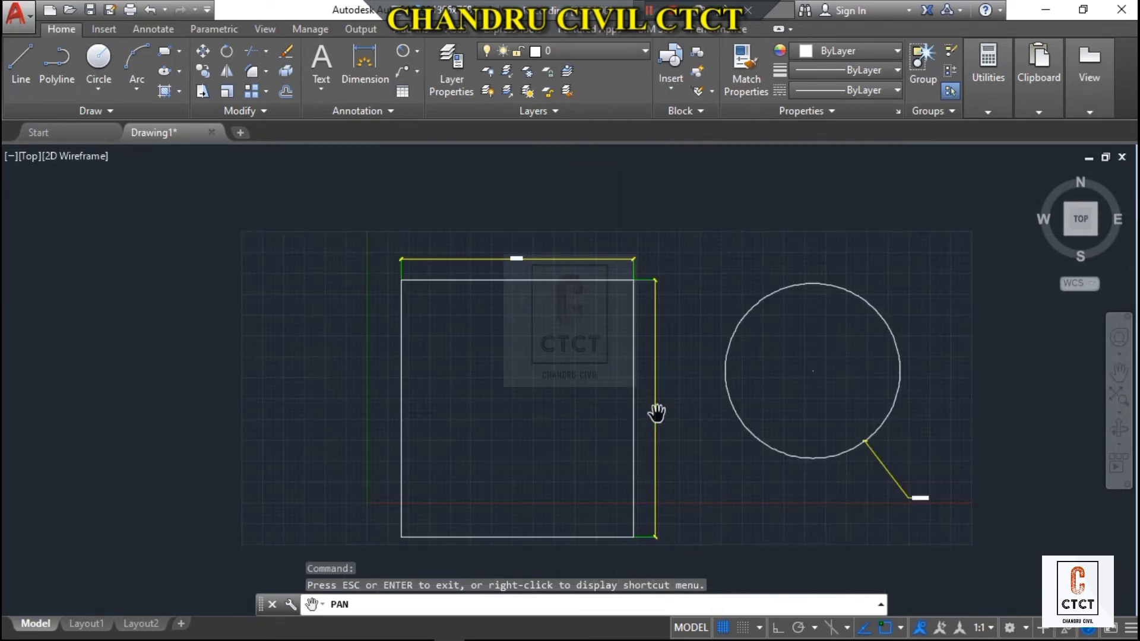
scroll(962, 517, "up", 7)
scroll(784, 365, "down", 1)
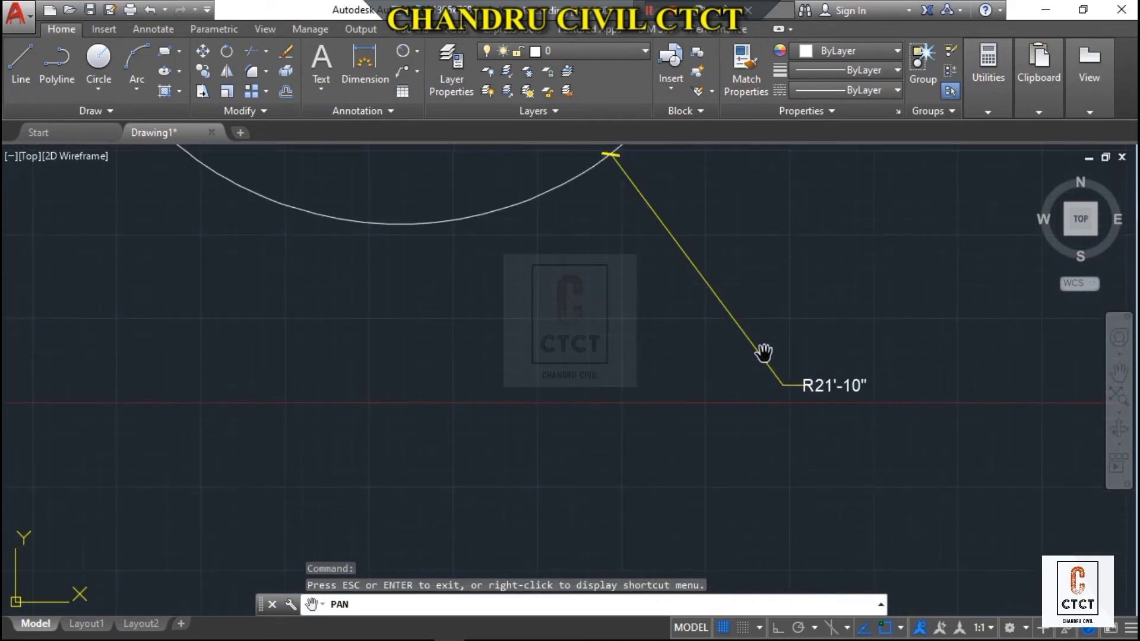
scroll(214, 198, "down", 1)
scroll(475, 289, "down", 3)
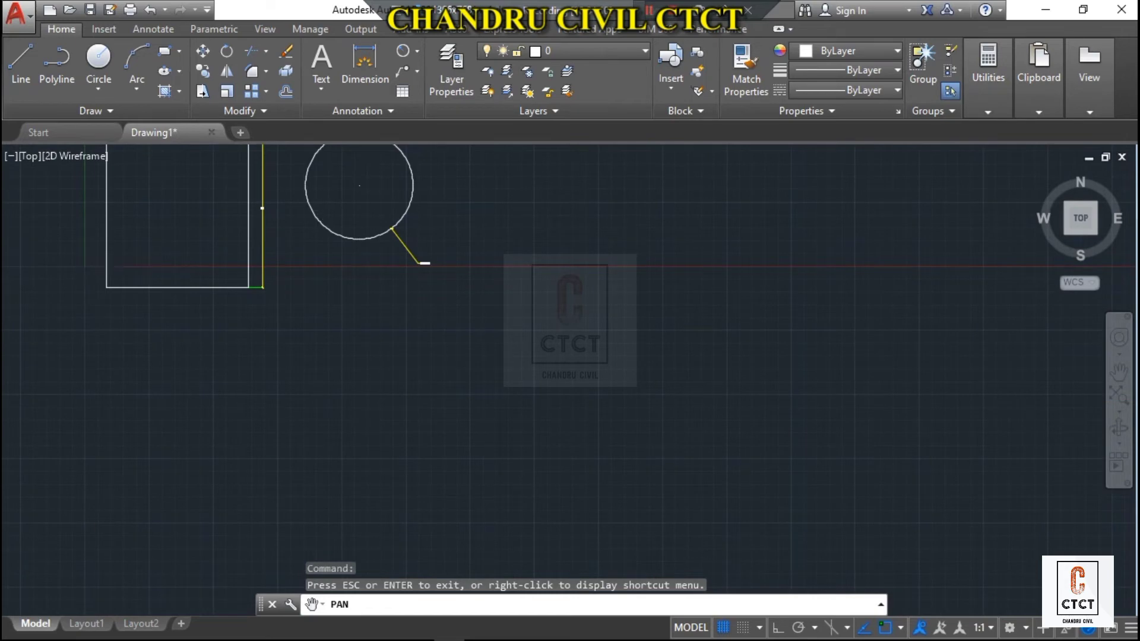
scroll(160, 161, "up", 2)
left_click_drag(218, 207, 490, 421)
scroll(472, 295, "up", 3)
scroll(469, 293, "up", 2)
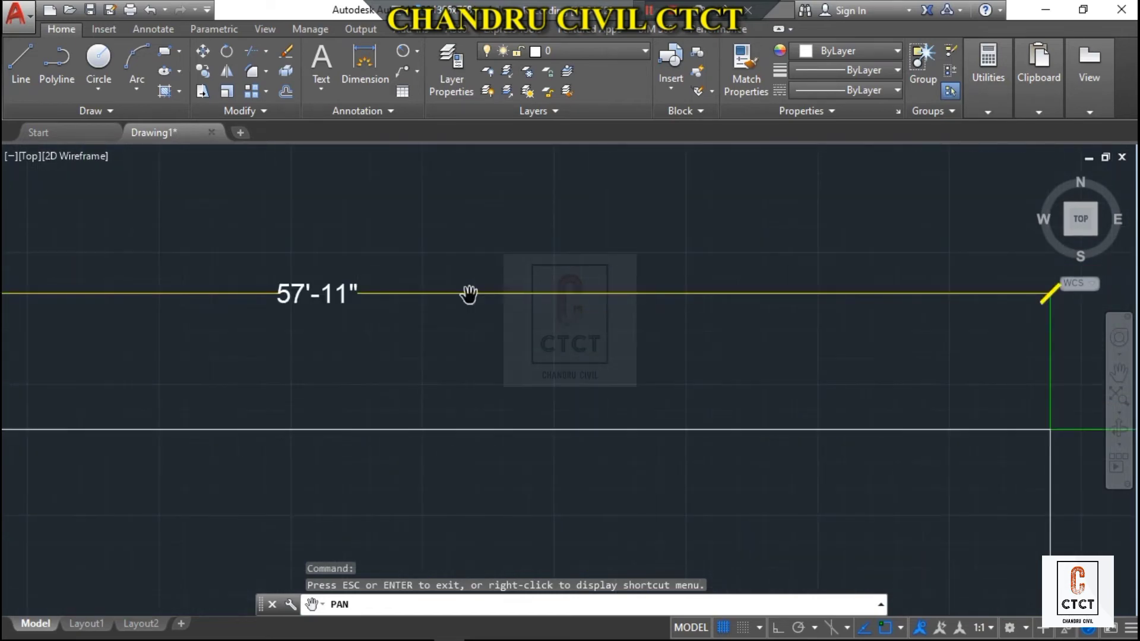
scroll(605, 312, "down", 5)
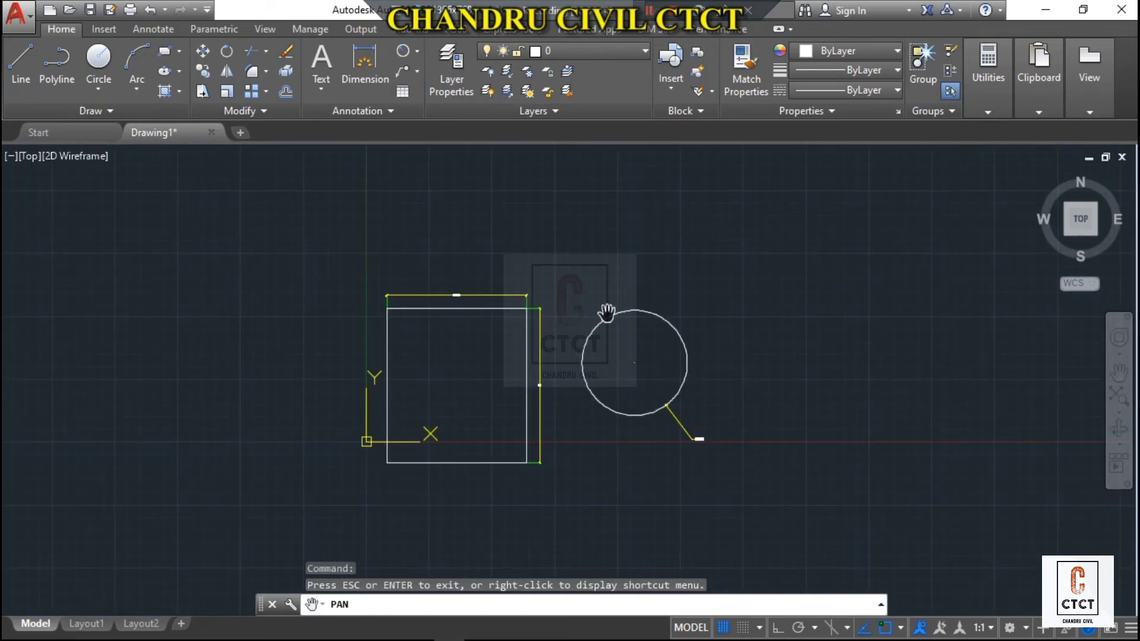
key("Escape")
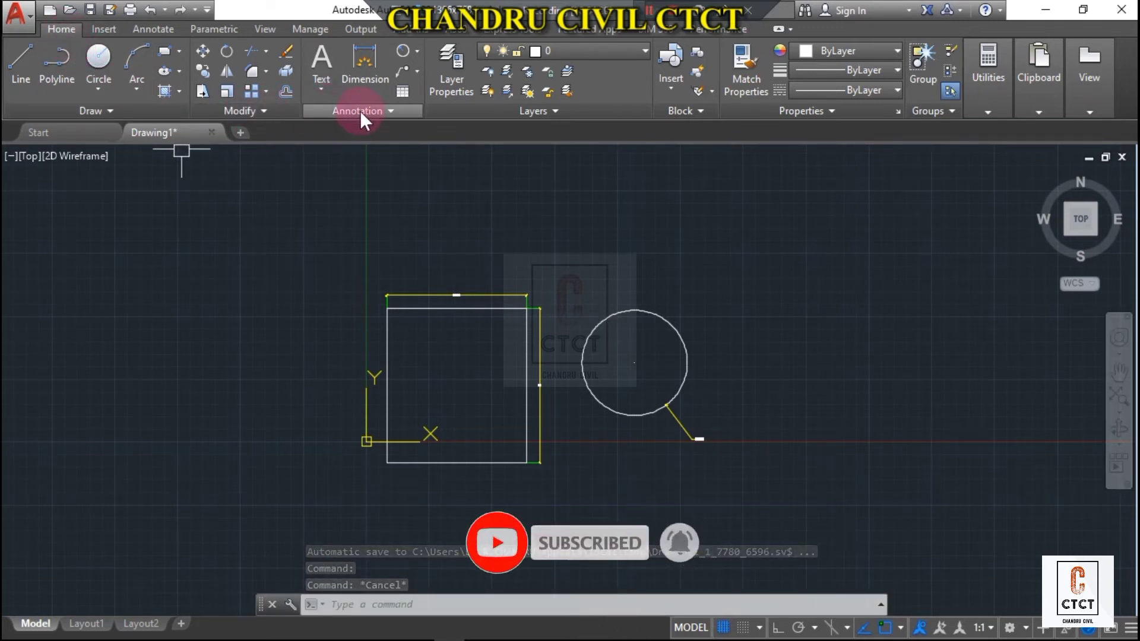
Reopen the Standard dimension style for modification and set its first and second arrowheads to Closed filled
left_click(397, 111)
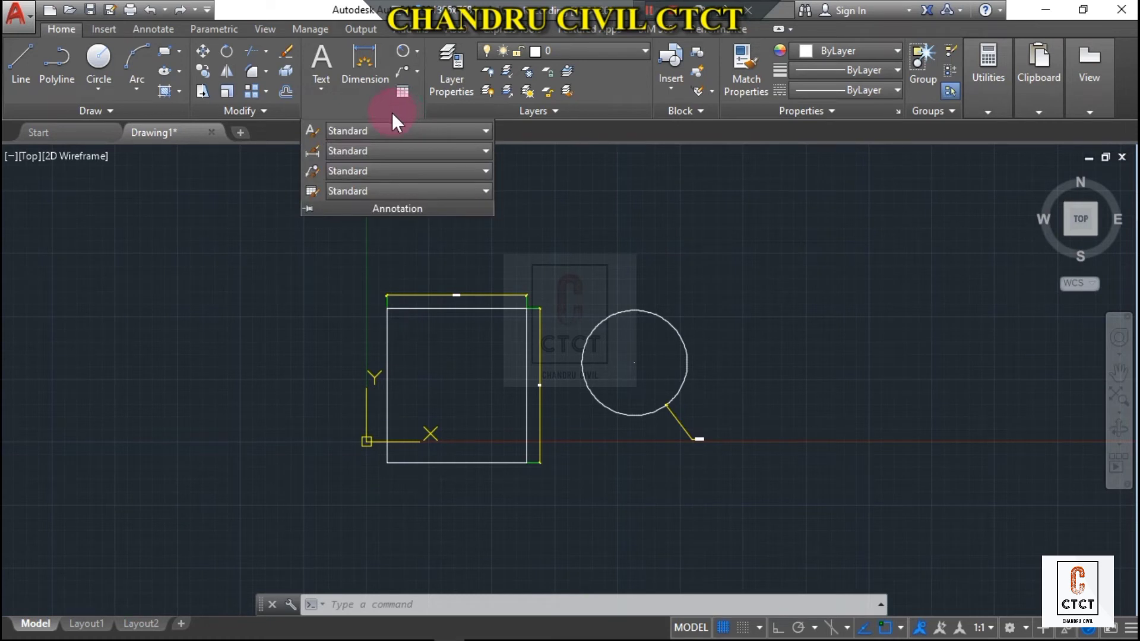
left_click(348, 152)
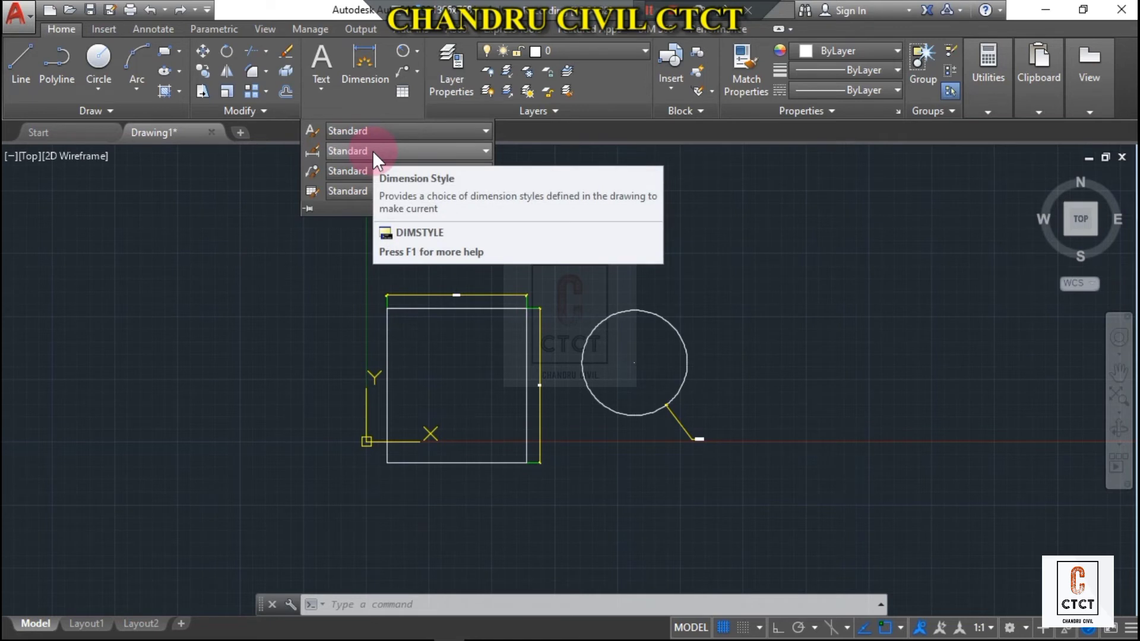
left_click(372, 151)
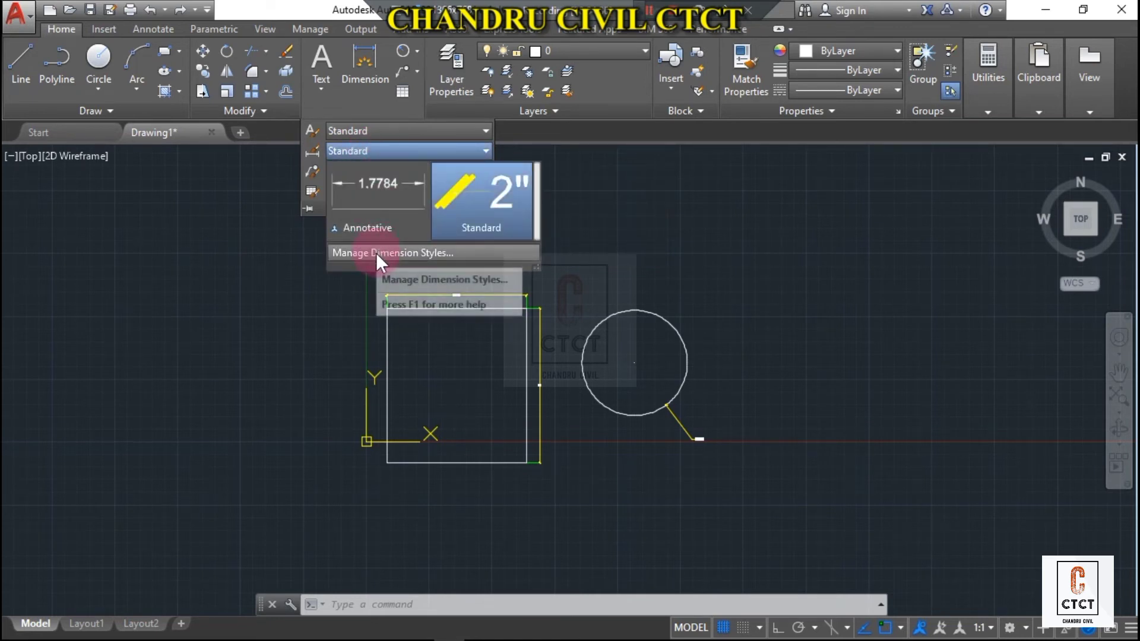
left_click(363, 259)
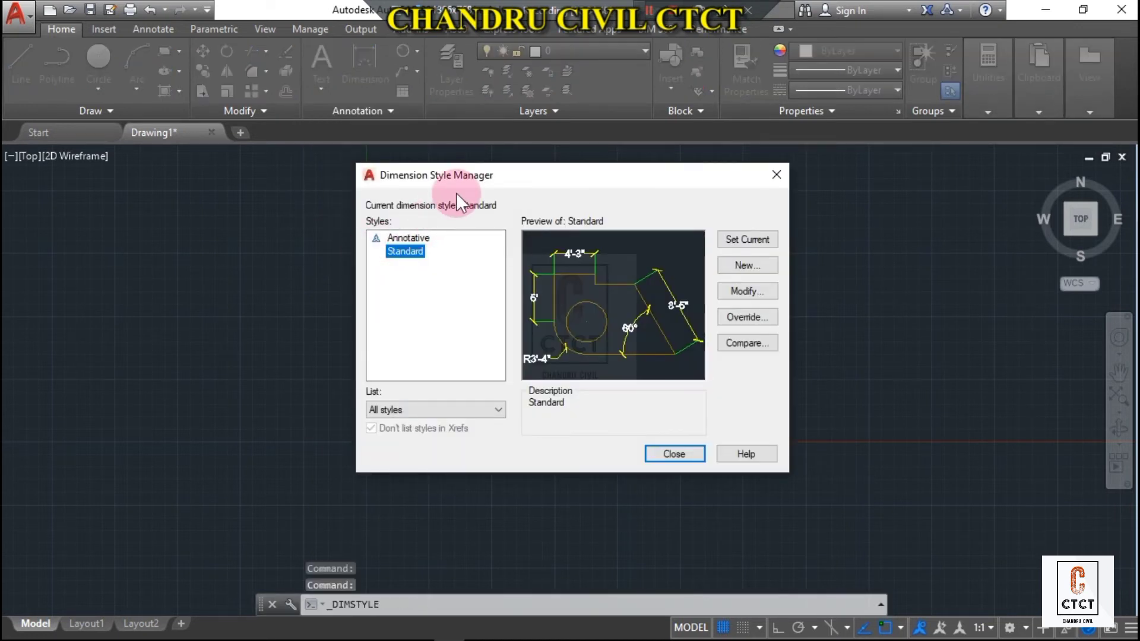
left_click(765, 295)
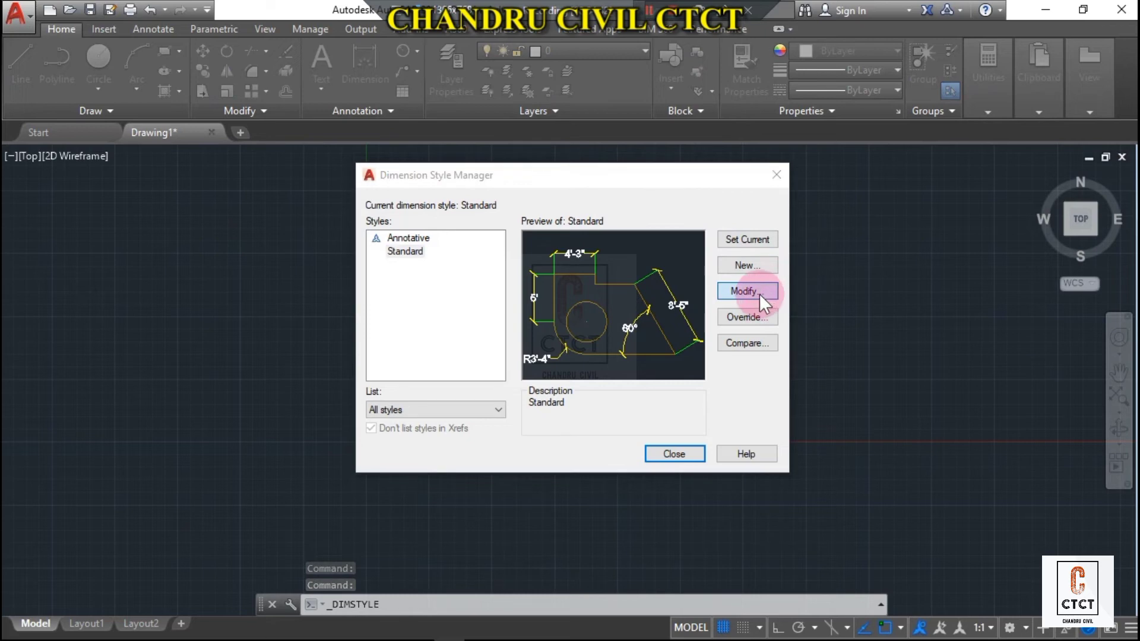
left_click(423, 142)
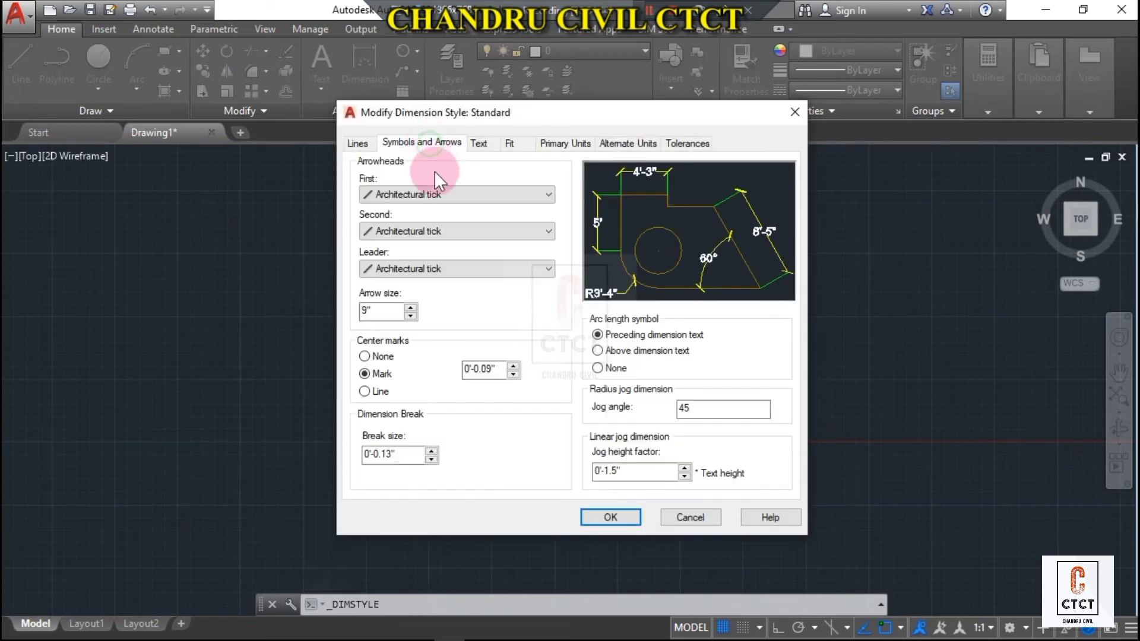
left_click(404, 191)
left_click(378, 209)
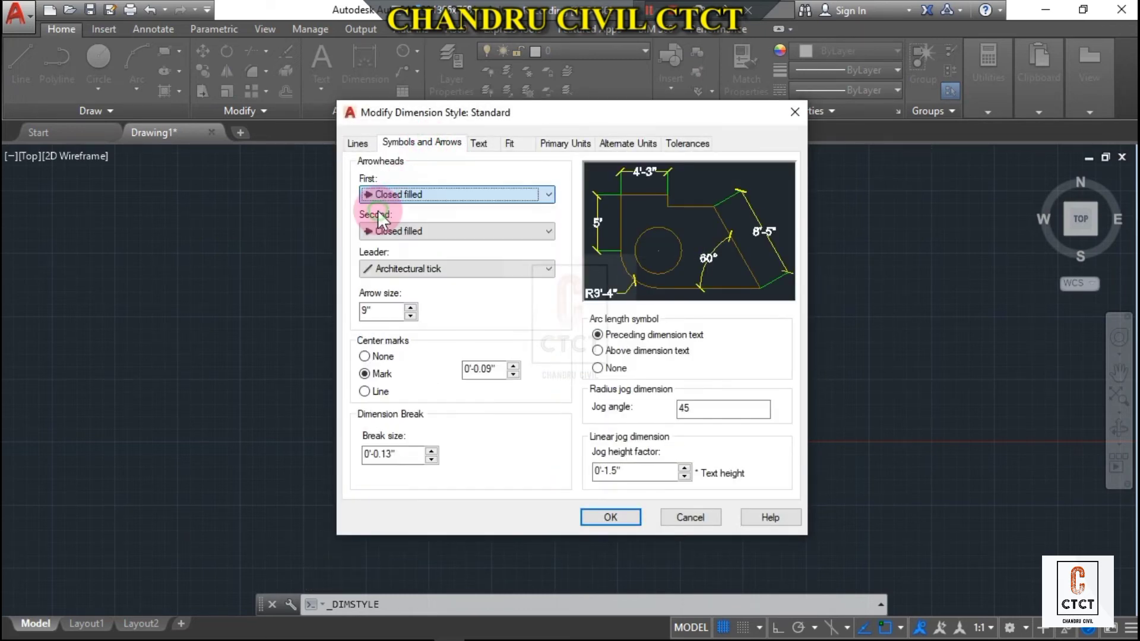
left_click(379, 165)
Set the style's extension line color to Red and its dimension line color to Green
left_click(358, 144)
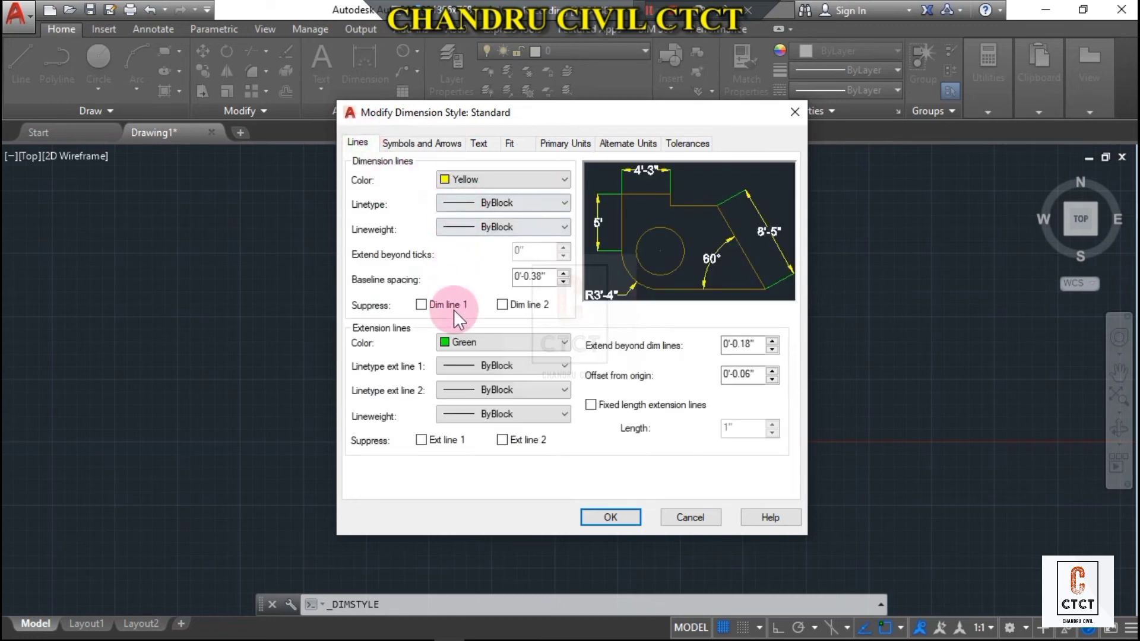
left_click(464, 343)
left_click(459, 384)
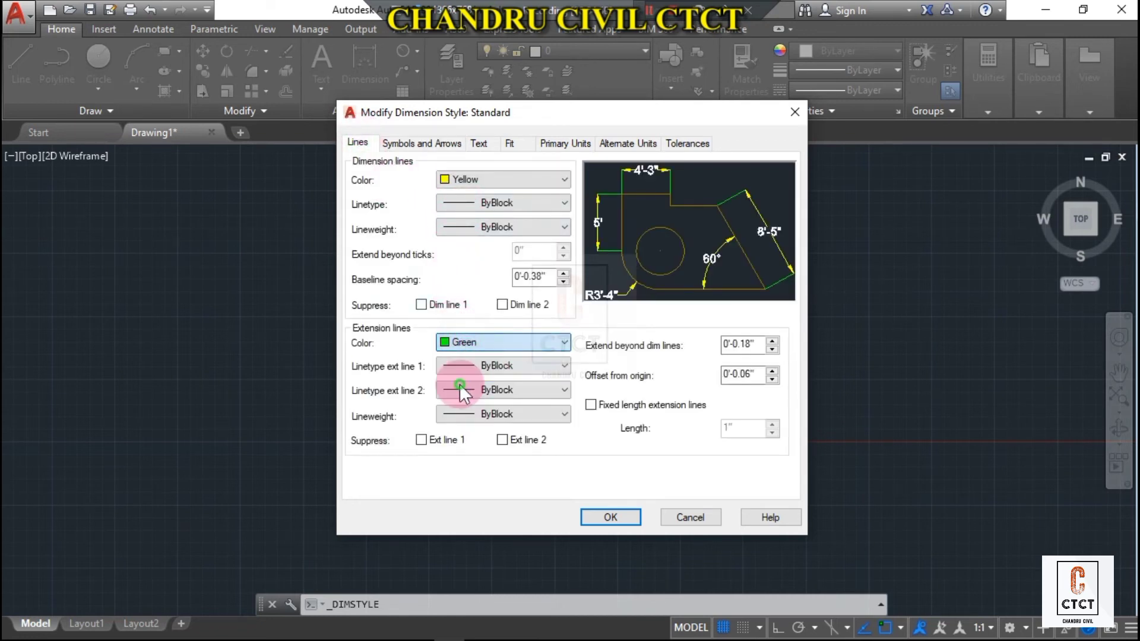
left_click(486, 179)
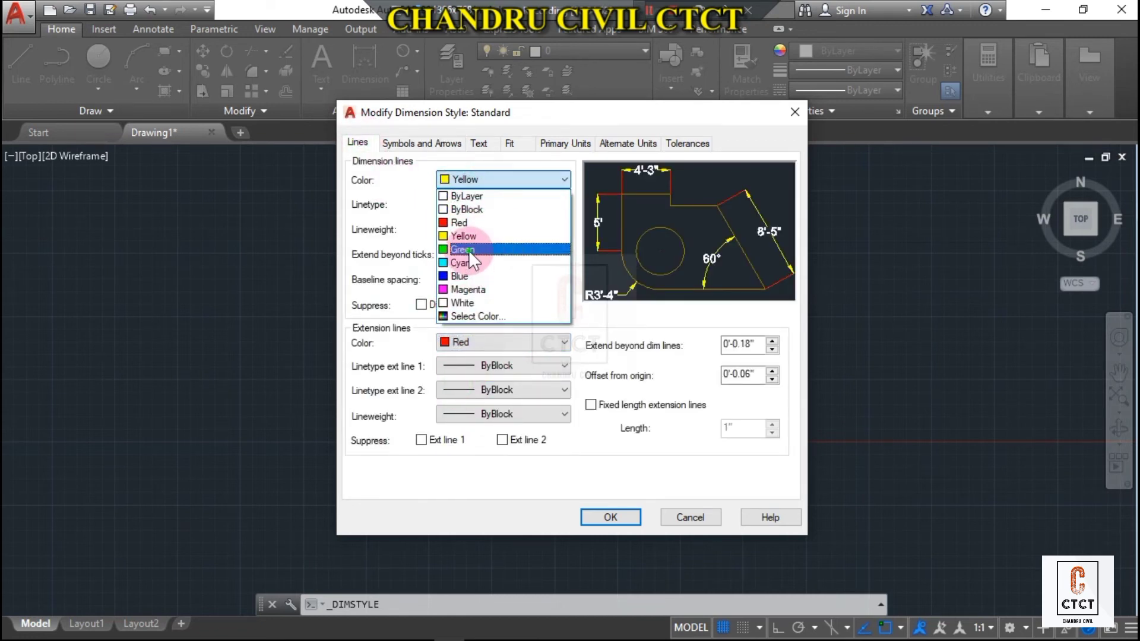
left_click(468, 251)
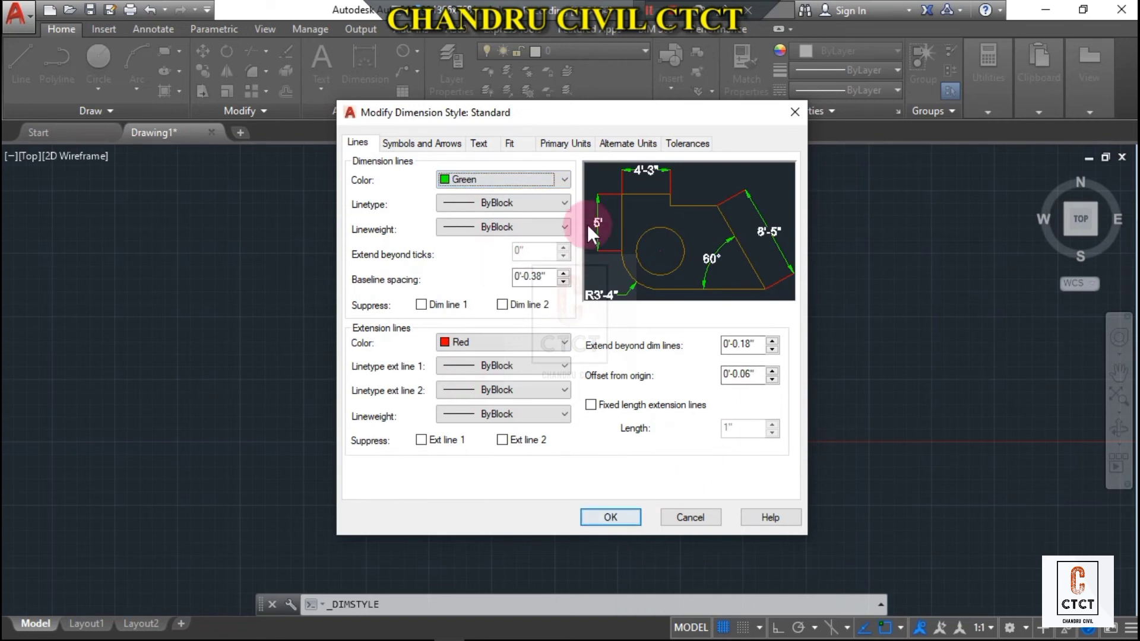
Set the dimension text height to 1' and the arrow size to 1'
left_click(477, 145)
double_click(532, 263)
type("1")
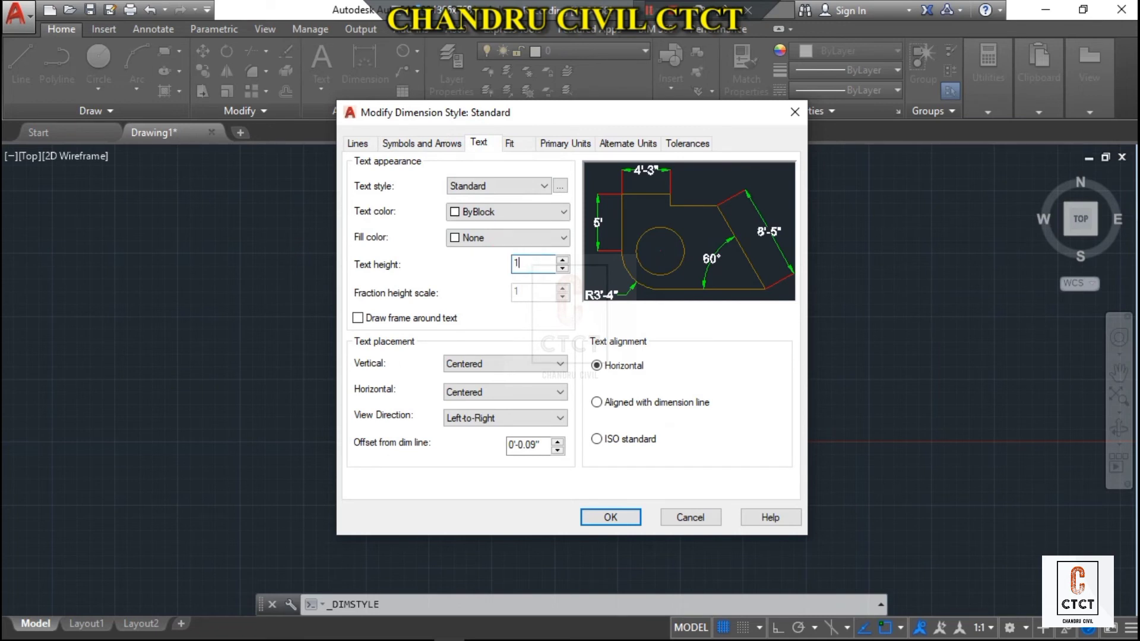
type("'")
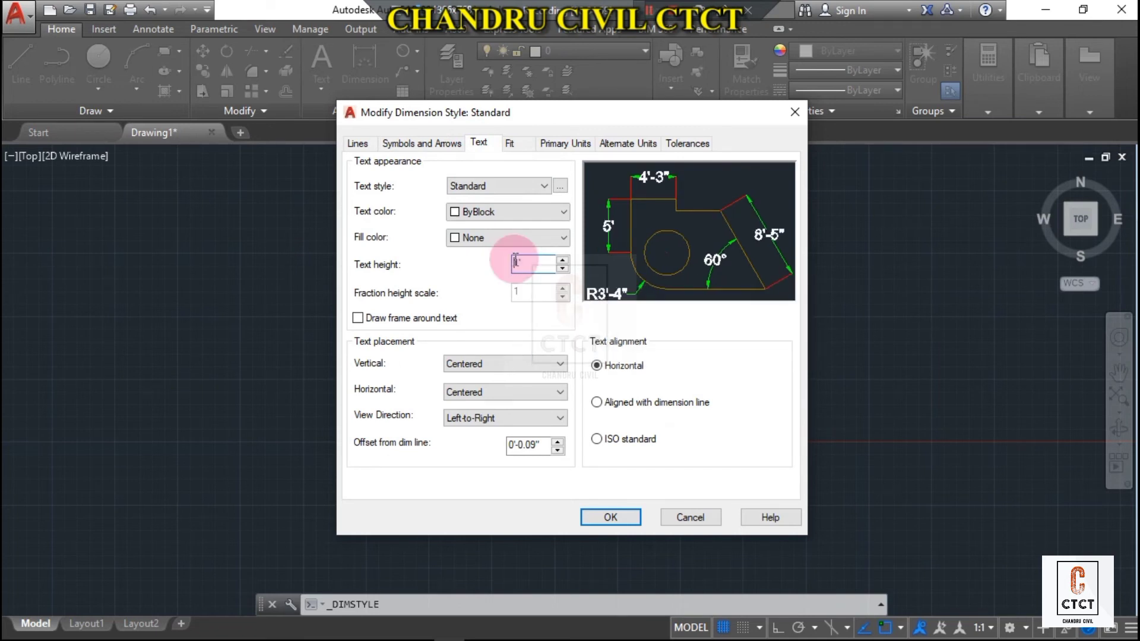
left_click(425, 143)
left_click_drag(402, 311, 331, 317)
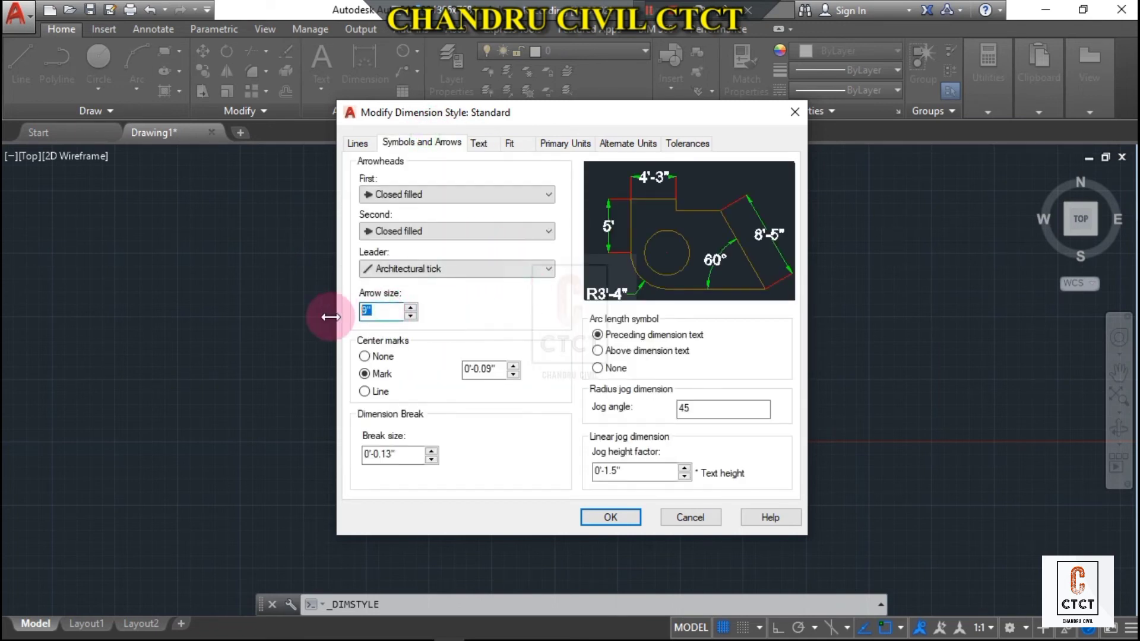
type("1'")
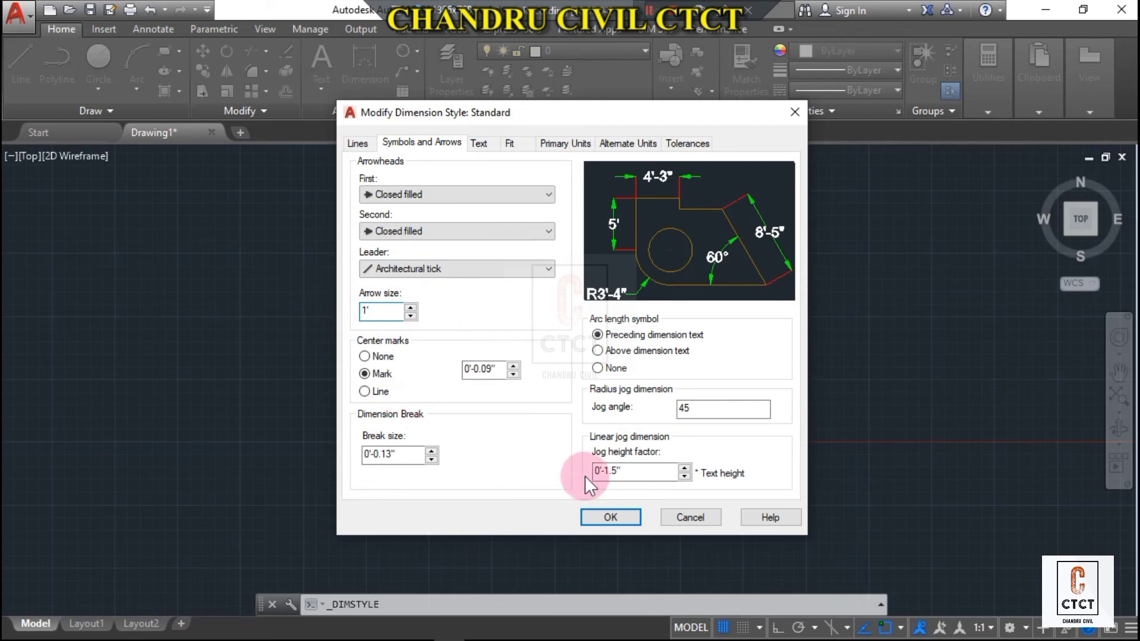
Apply the style modifications, make Standard the current dimension style and close the style manager
left_click(614, 519)
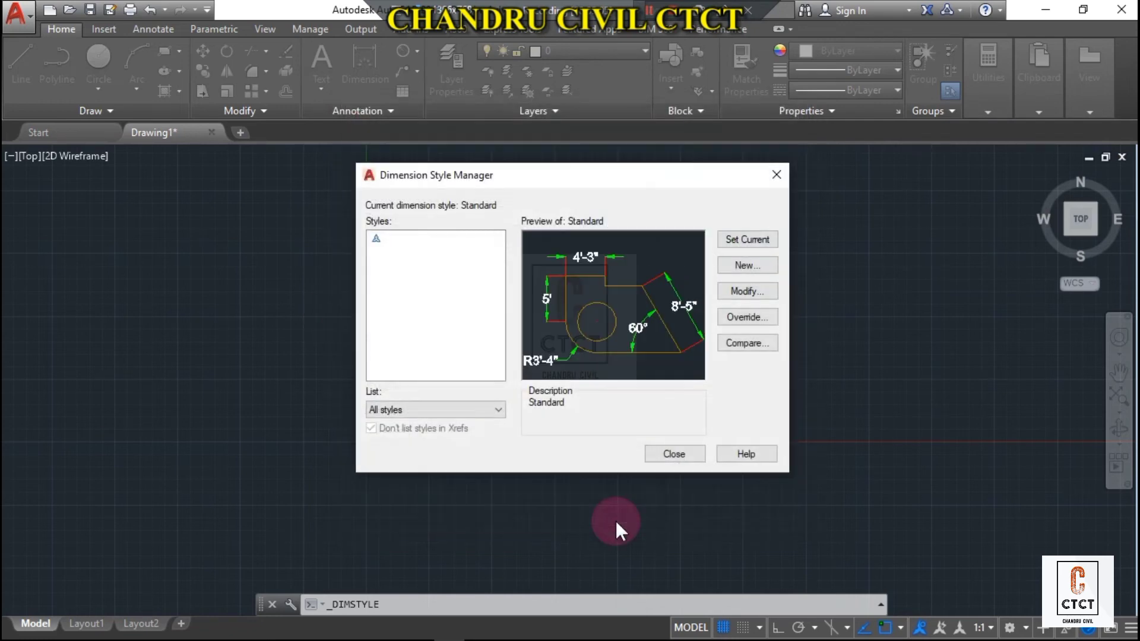
left_click(751, 237)
left_click(680, 452)
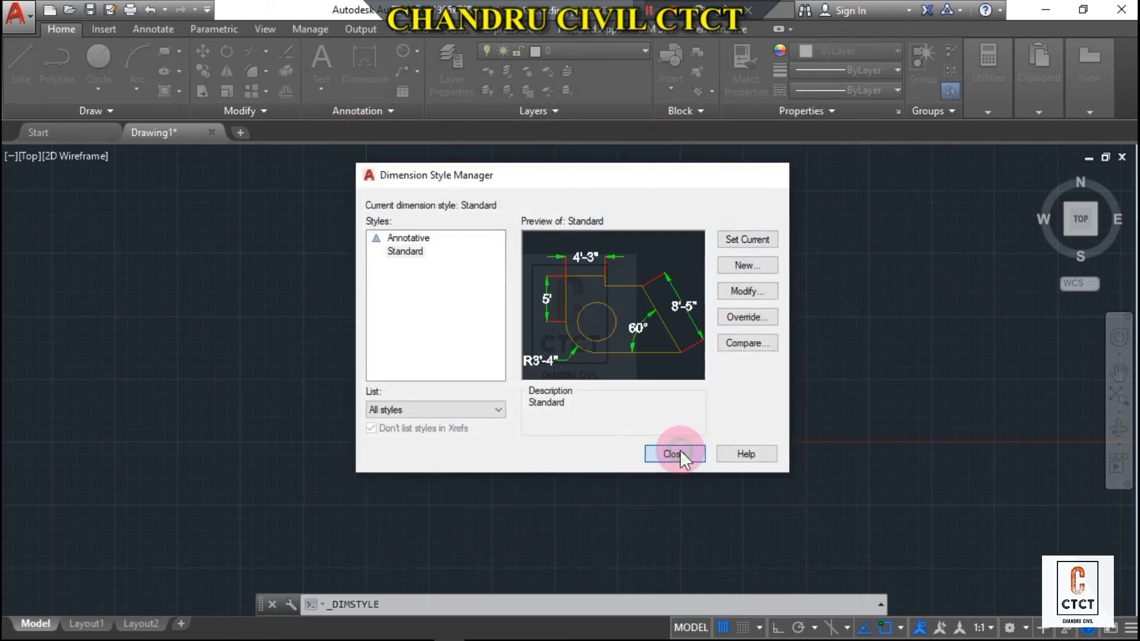
Examine the arrowheads, line colors and text size on the rectangle's and circle's dimensions, especially the rectangle's upper dimension
scroll(571, 380, "up", 4)
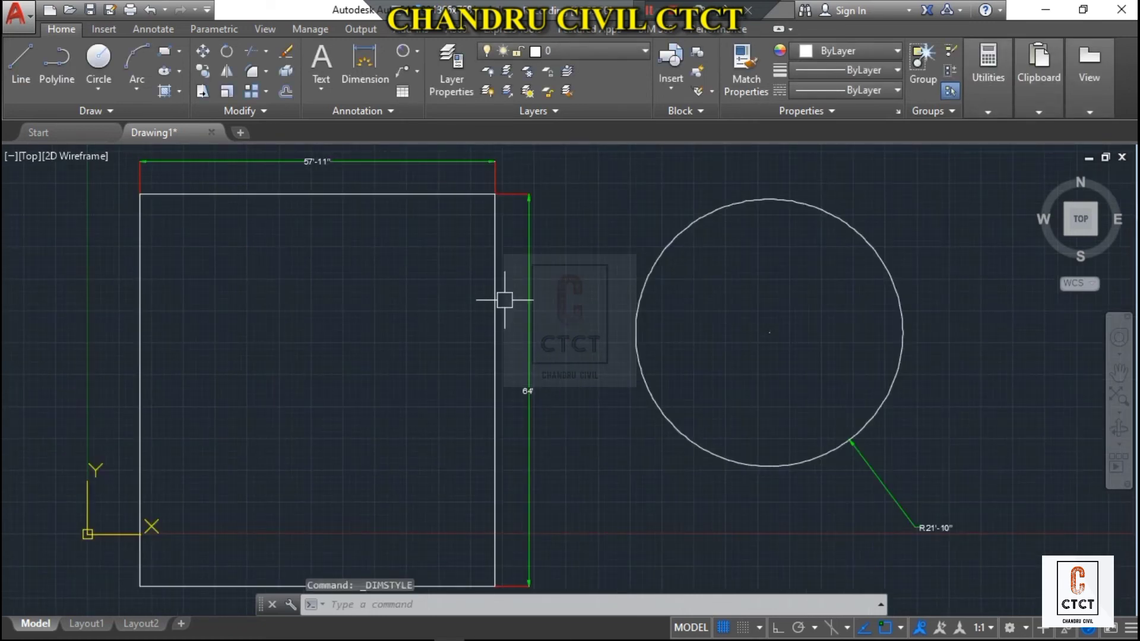
scroll(364, 161, "up", 3)
scroll(380, 166, "down", 5)
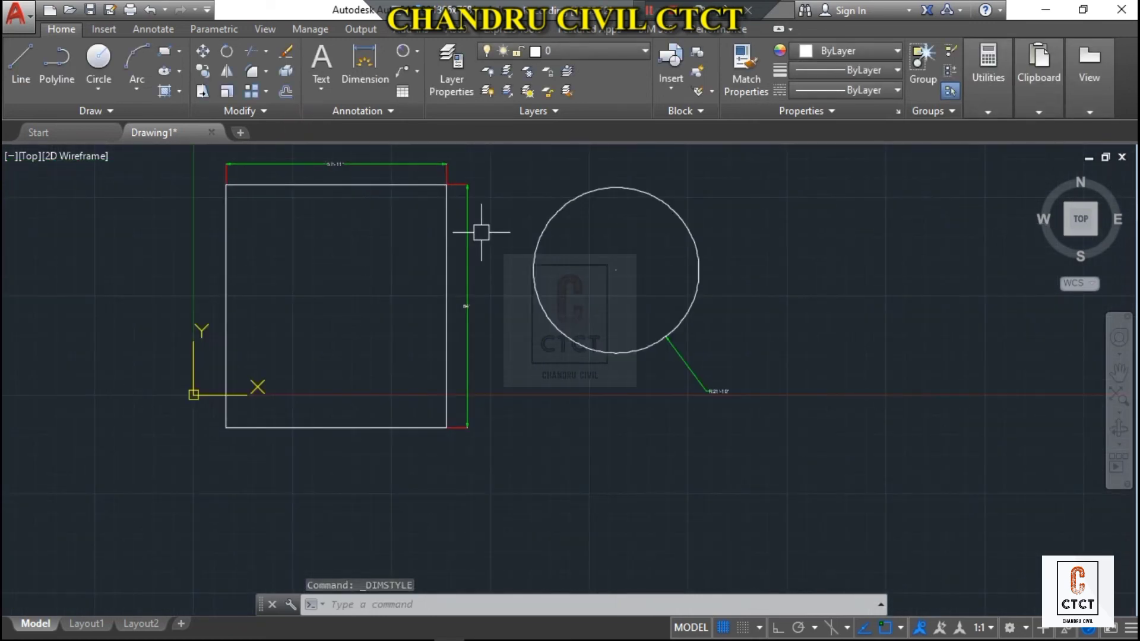
scroll(473, 320, "up", 2)
scroll(555, 391, "down", 3)
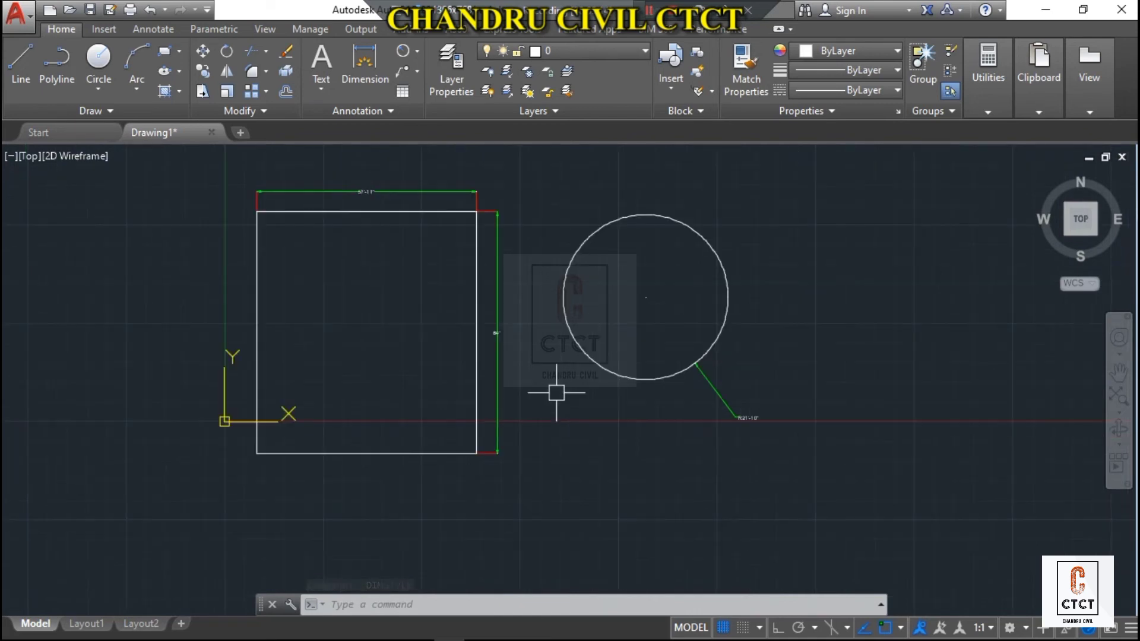
scroll(259, 190, "up", 4)
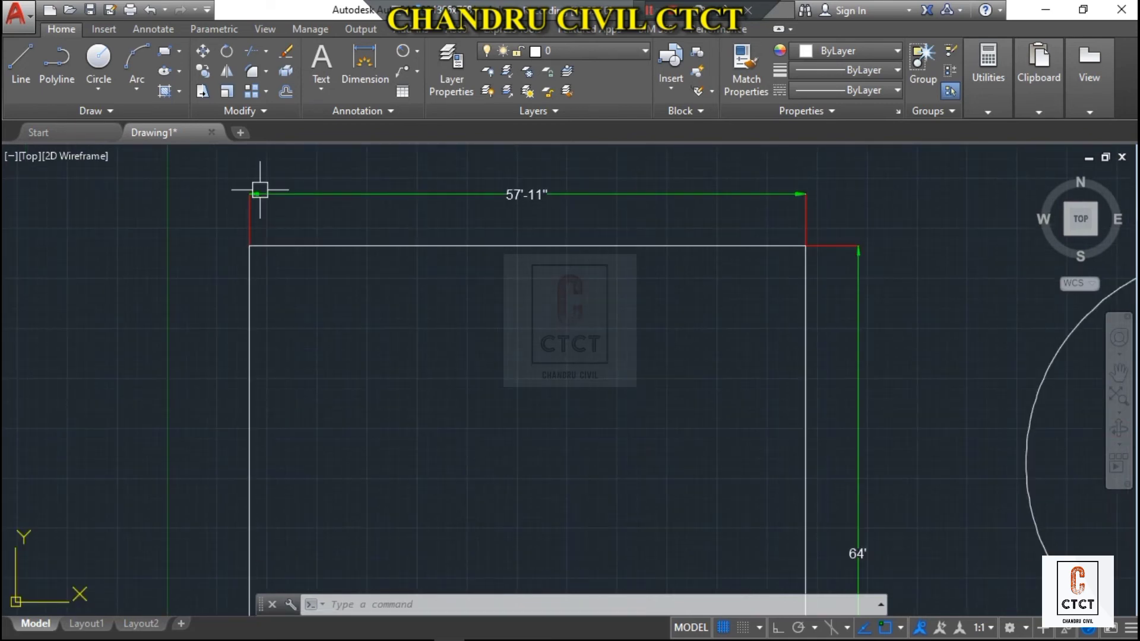
scroll(415, 270, "down", 4)
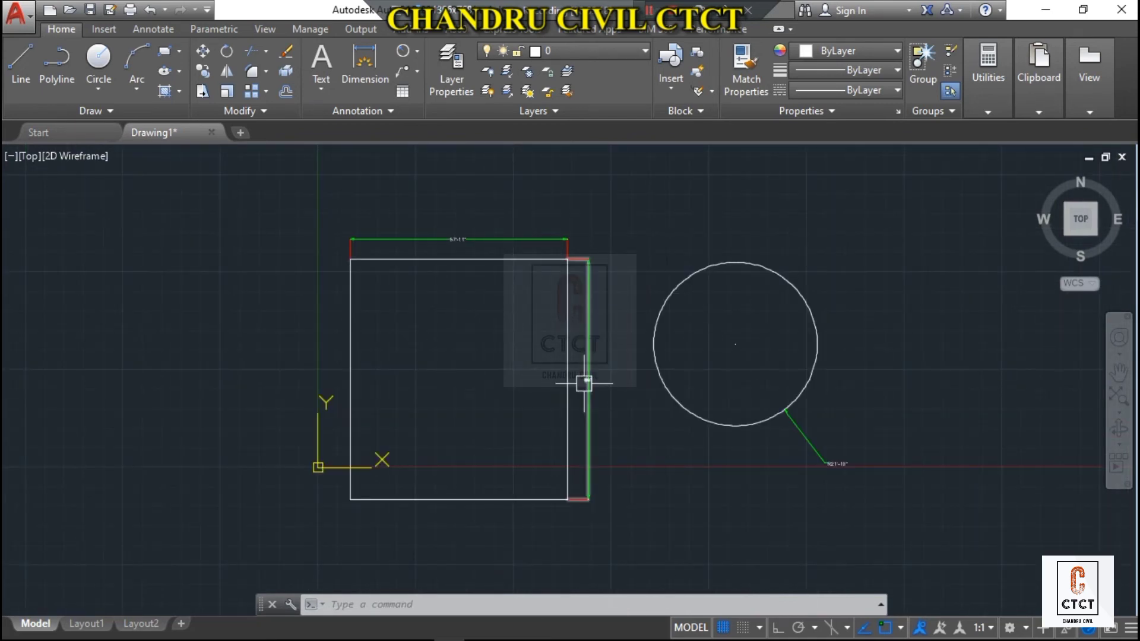
scroll(481, 216, "up", 4)
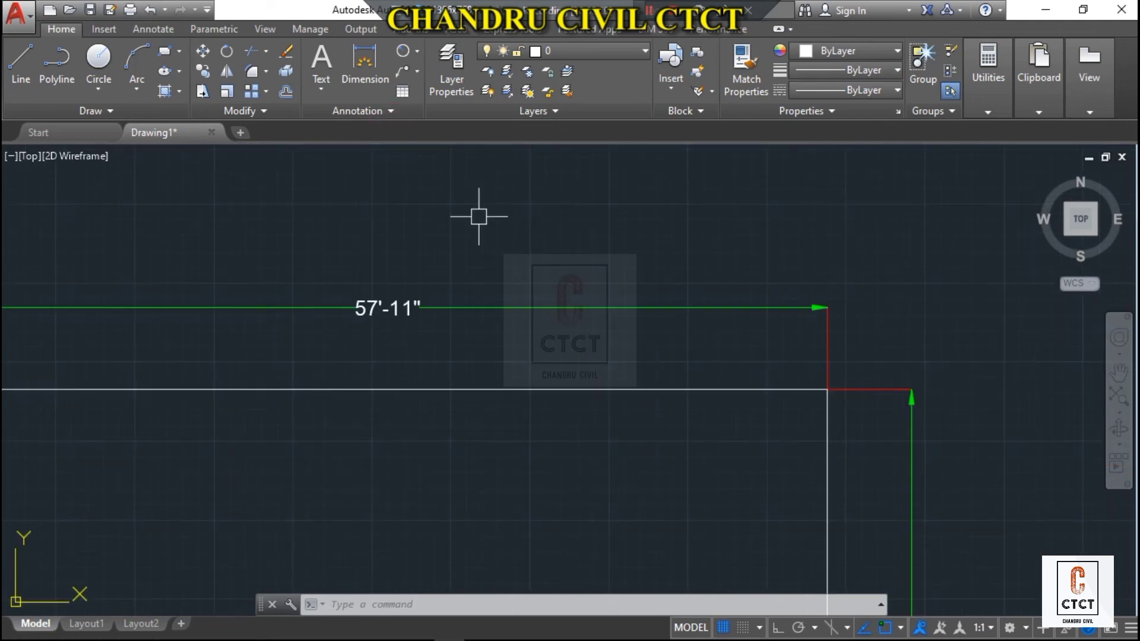
scroll(419, 297, "down", 3)
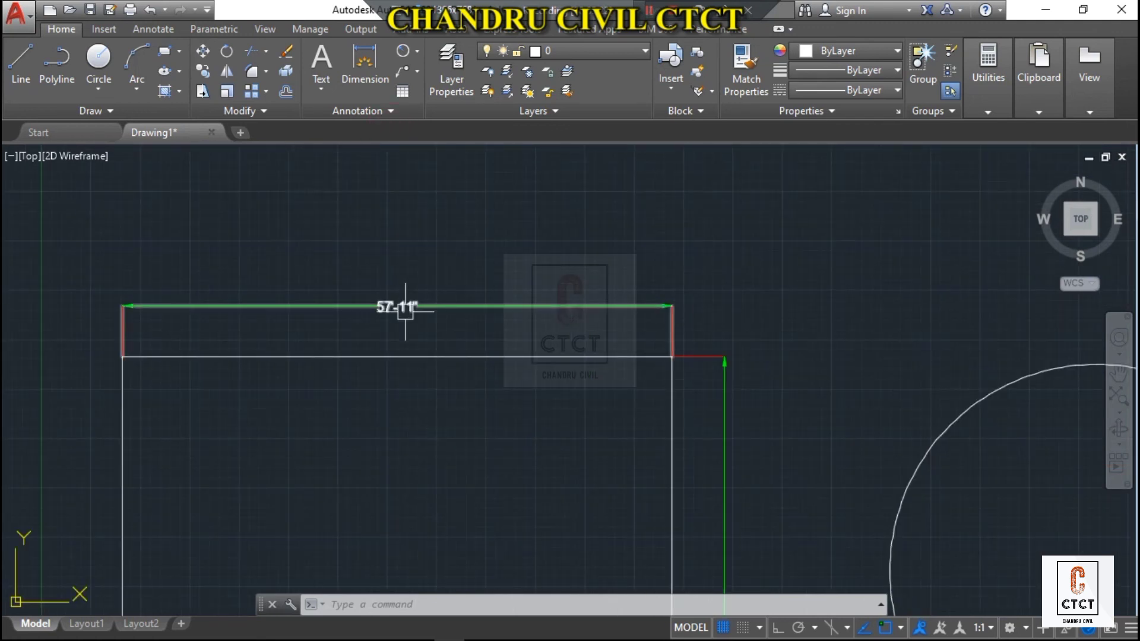
scroll(406, 309, "down", 2)
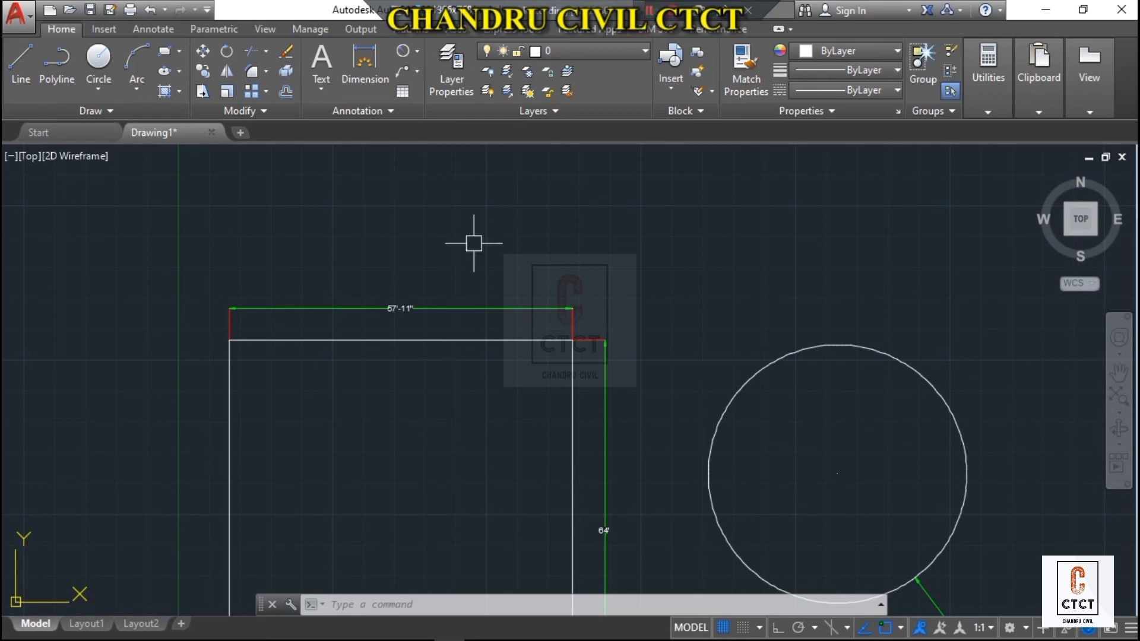
scroll(385, 315, "up", 2)
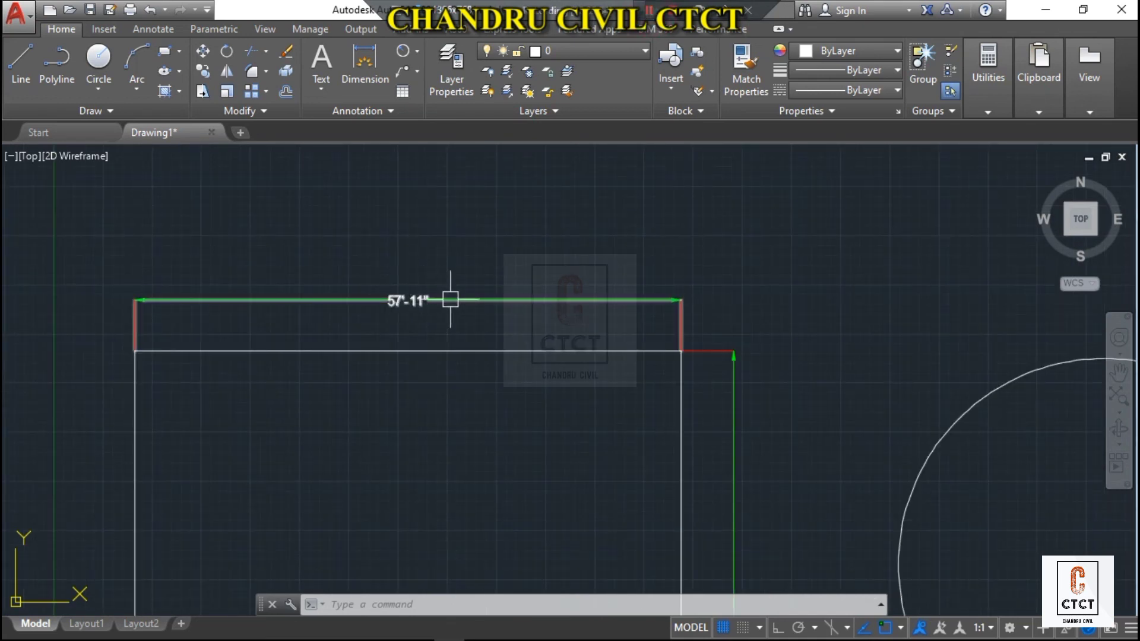
mouse_move(450, 300)
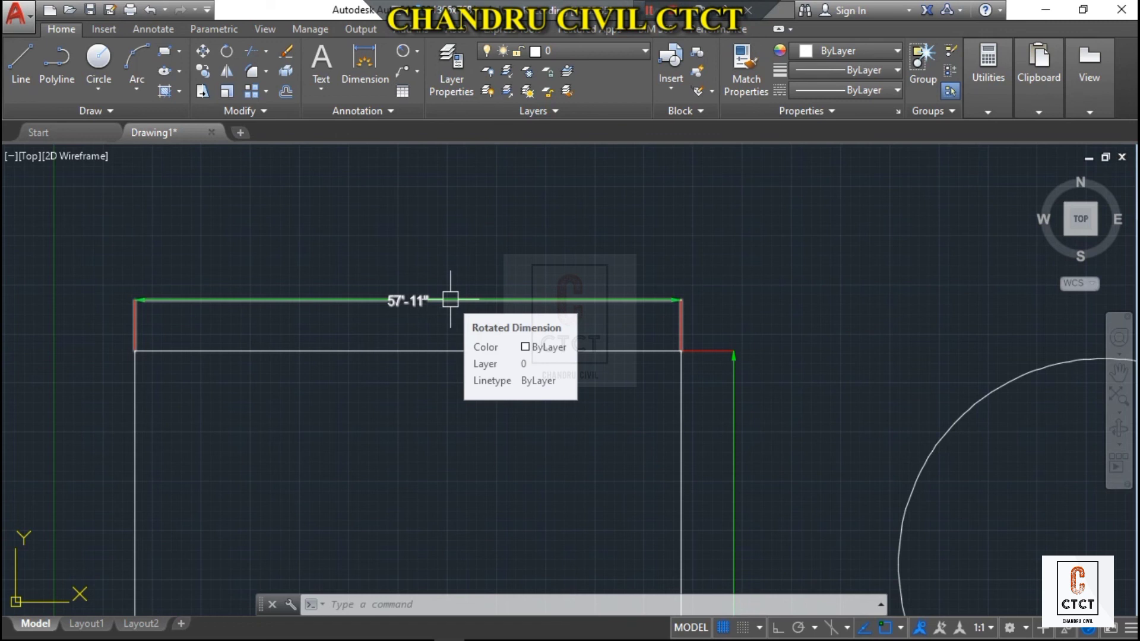